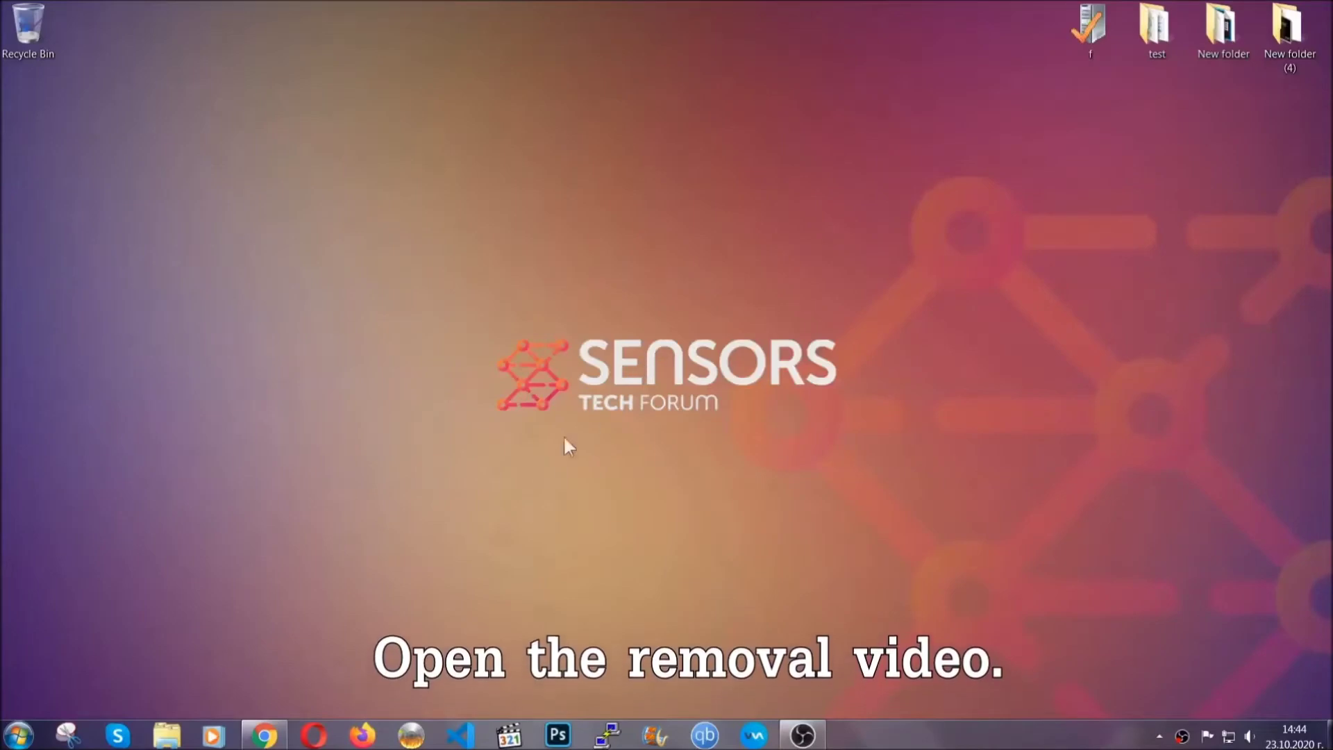
# Step: Follow the removal video's description link to download SpyHunter-Installer.exe, then launch it
pyautogui.click(264, 737)
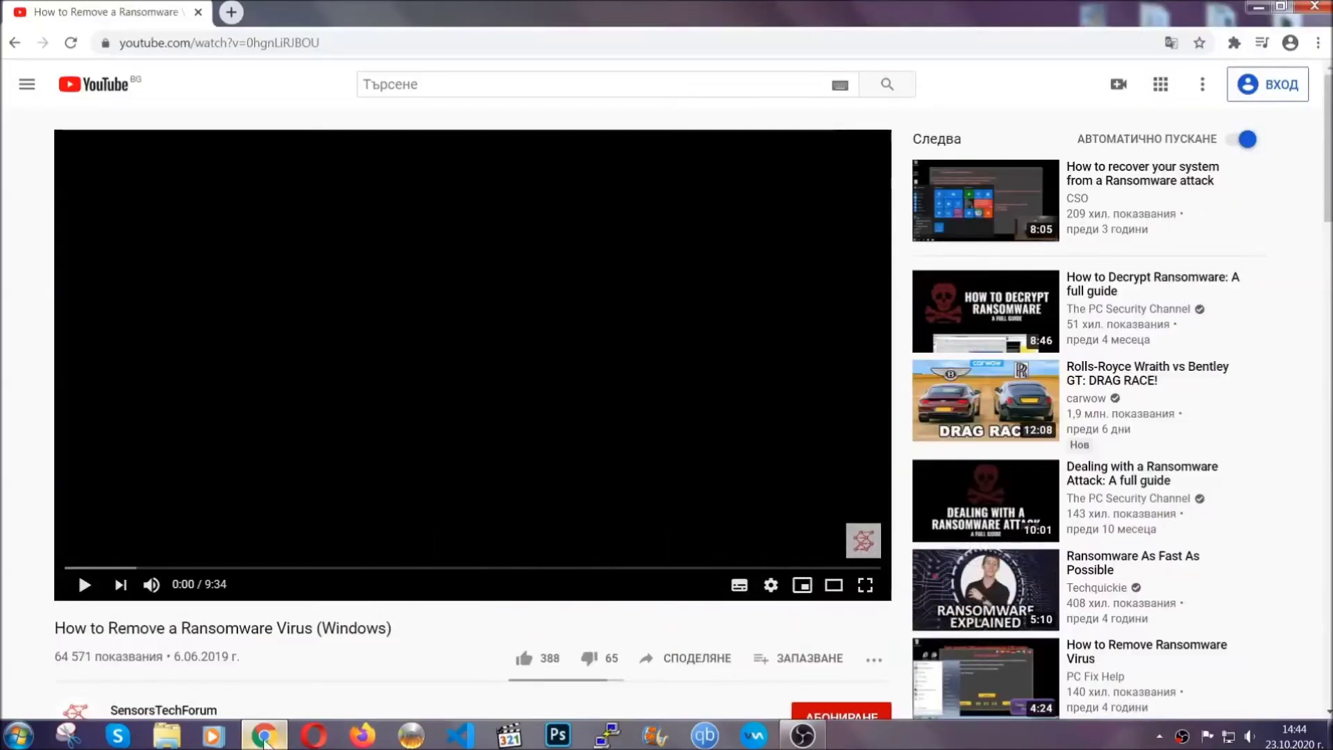
pyautogui.scroll(-4, 244, 568)
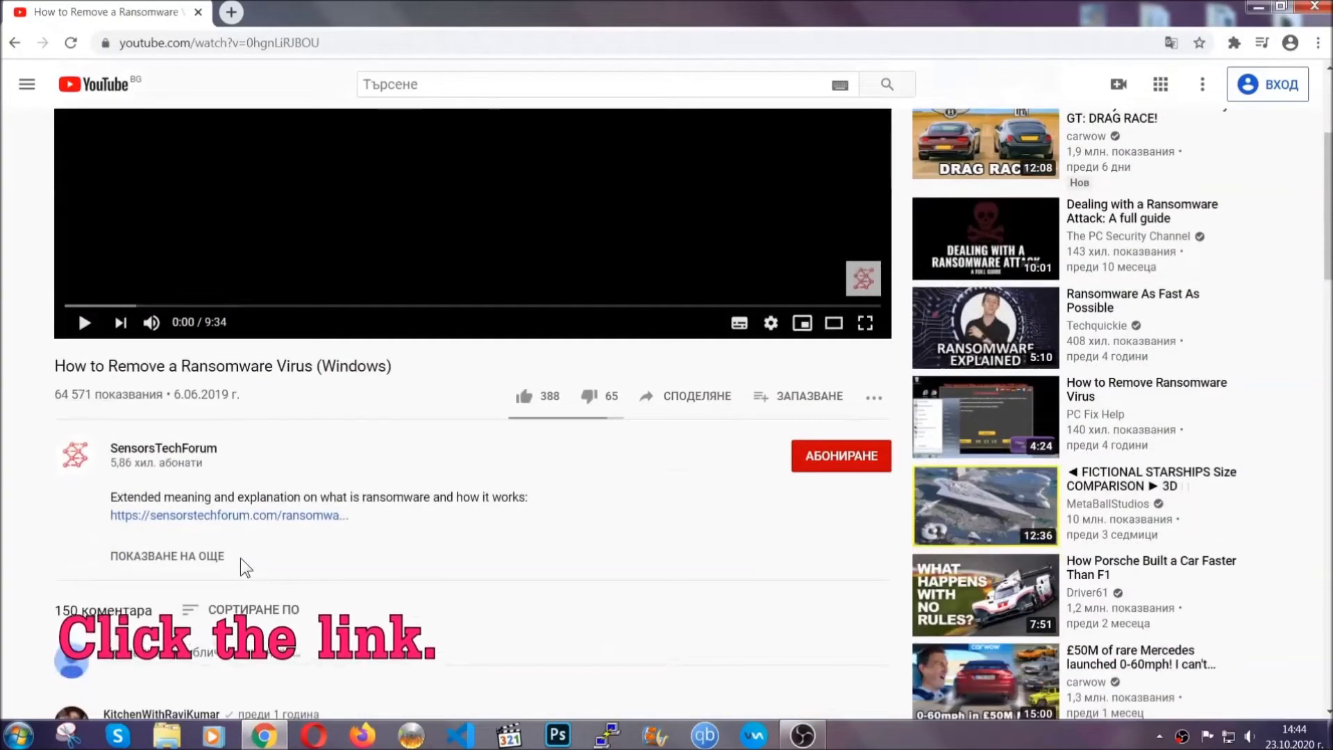
pyautogui.click(269, 529)
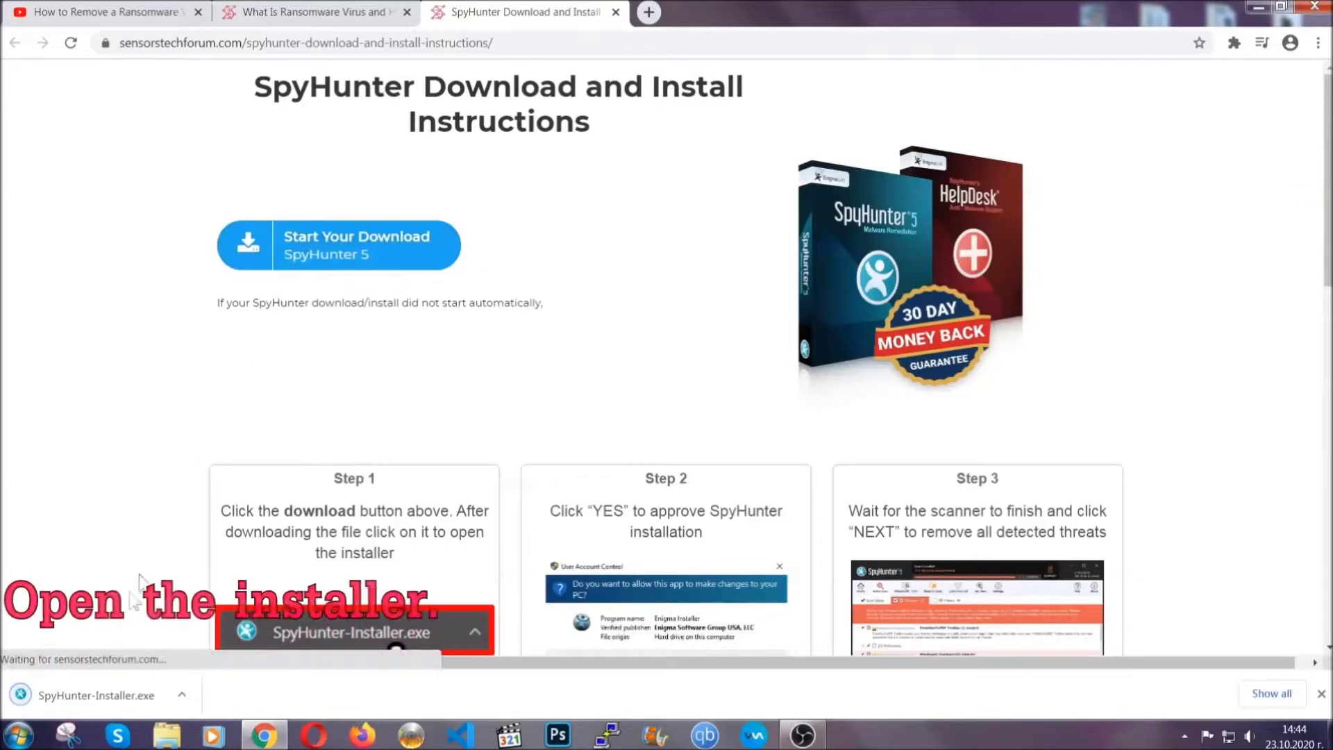
pyautogui.click(95, 693)
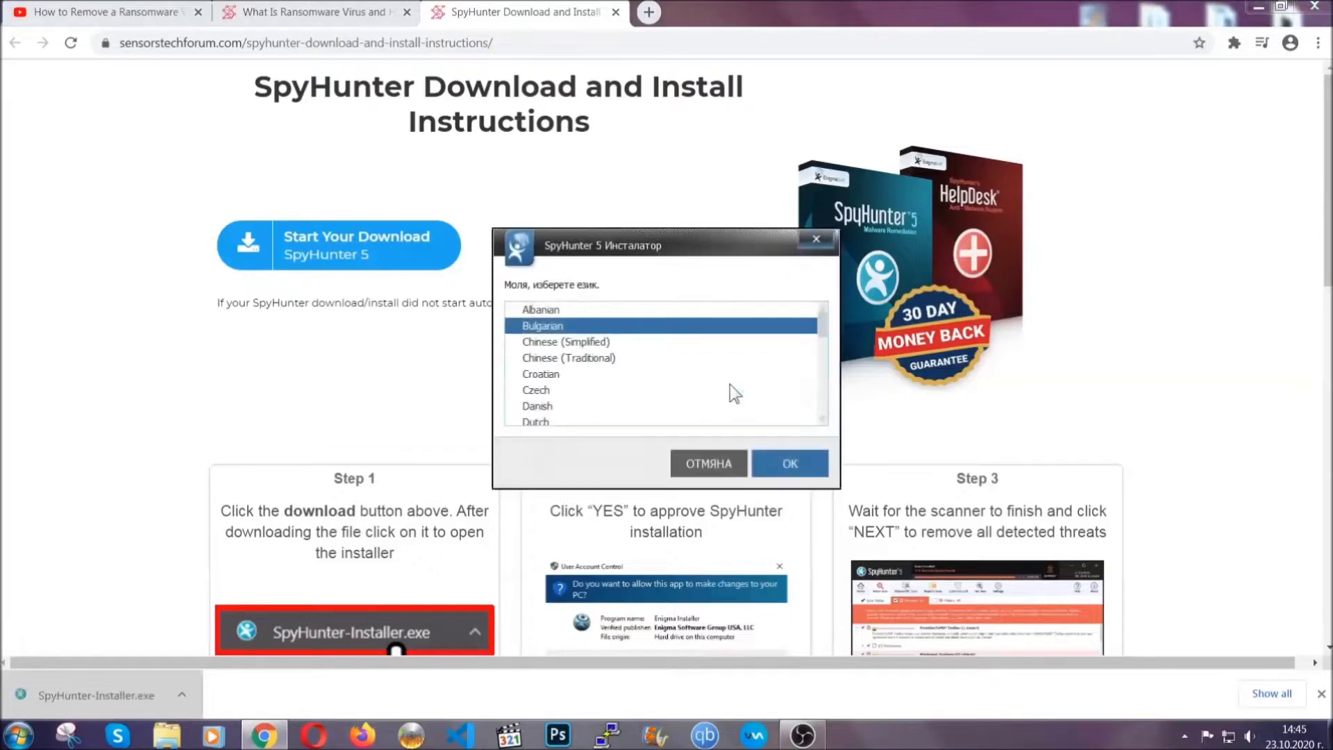
# Step: Install SpyHunter 5 with English as the language and the EULA accepted, then finish setup
pyautogui.scroll(-2, 700, 382)
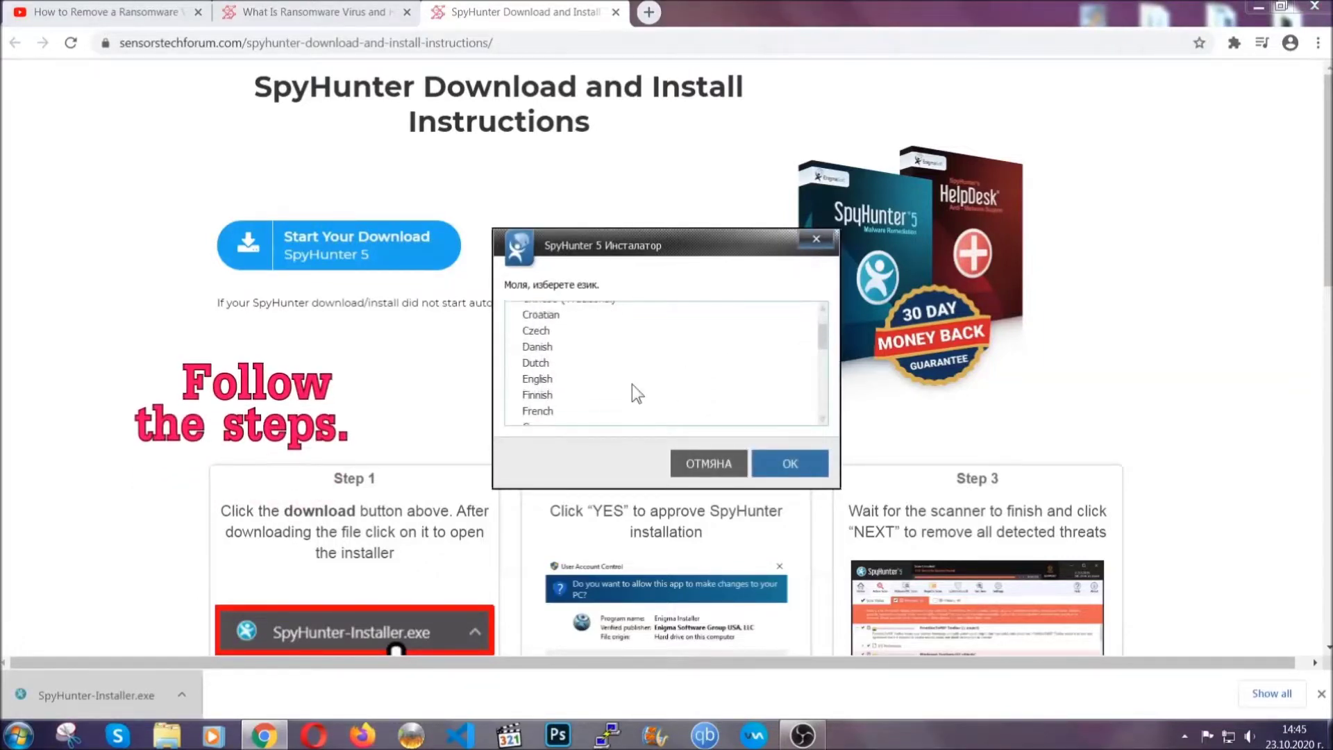
pyautogui.click(627, 380)
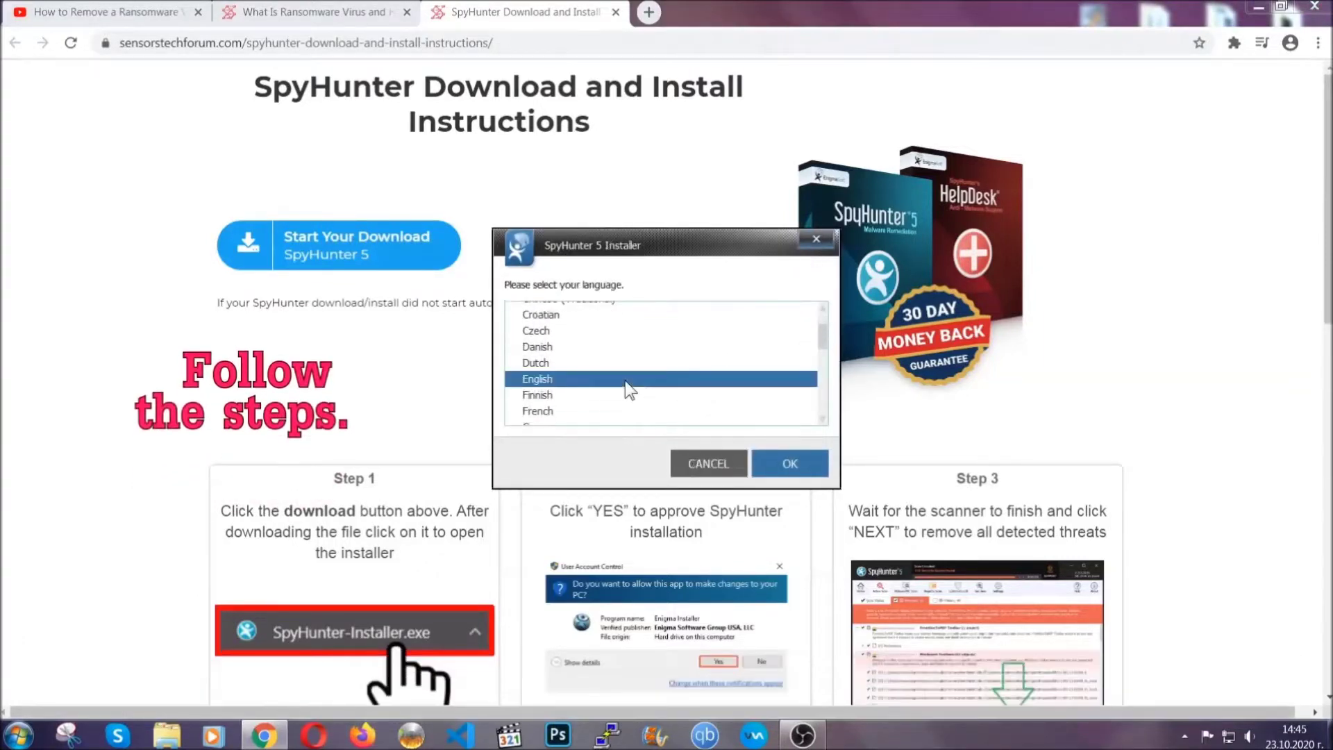
pyautogui.click(777, 464)
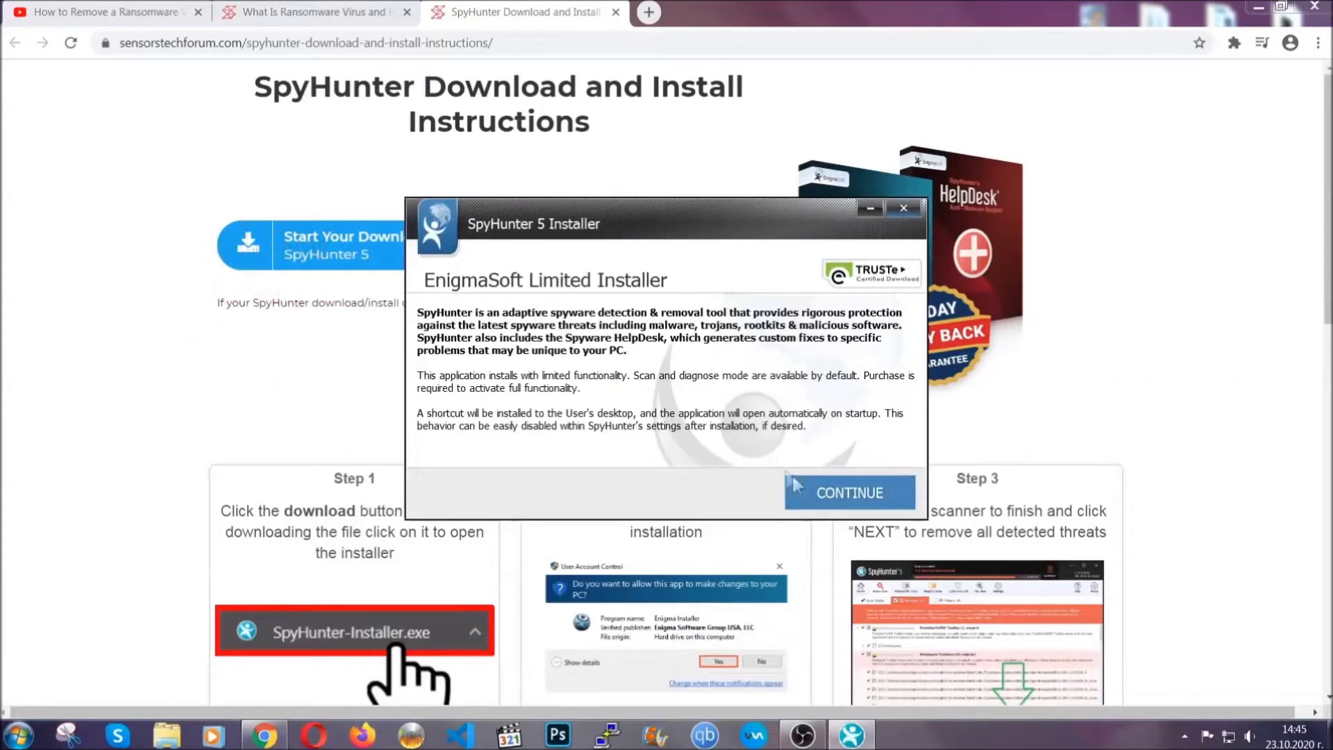
pyautogui.click(794, 479)
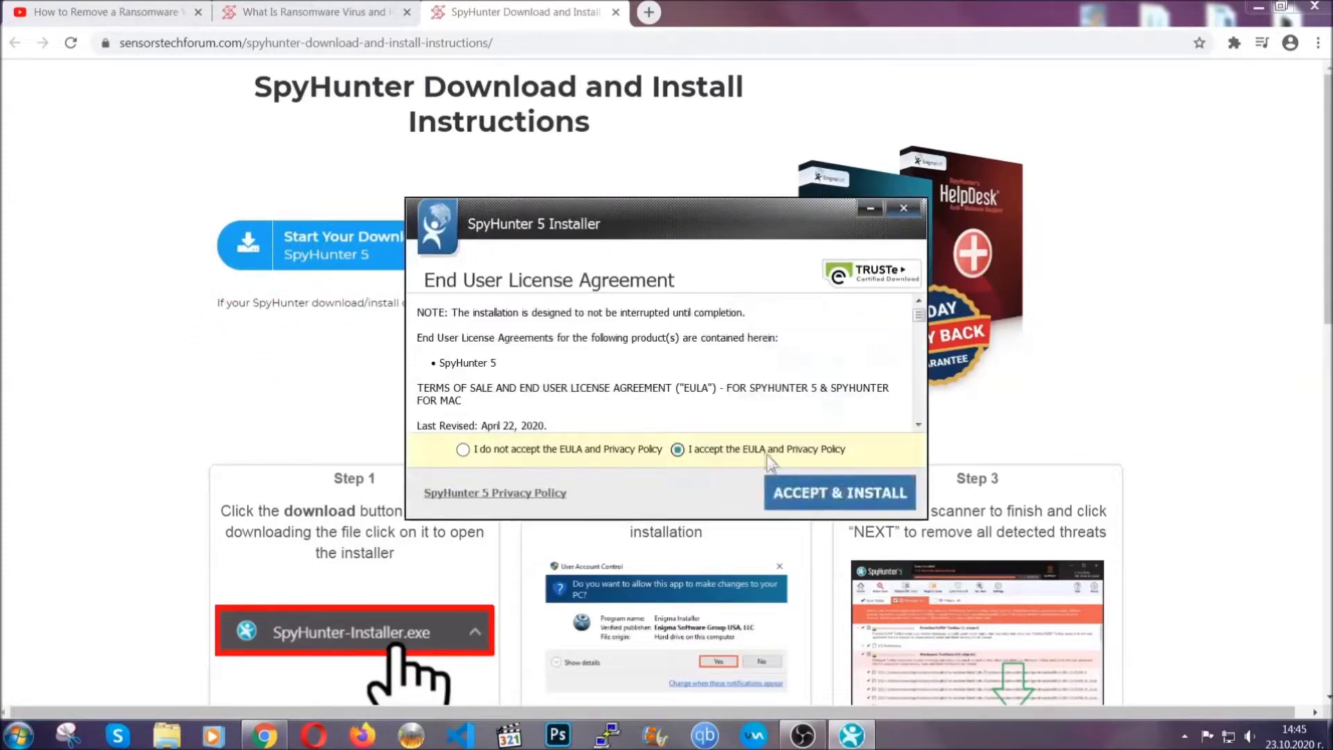
pyautogui.click(797, 488)
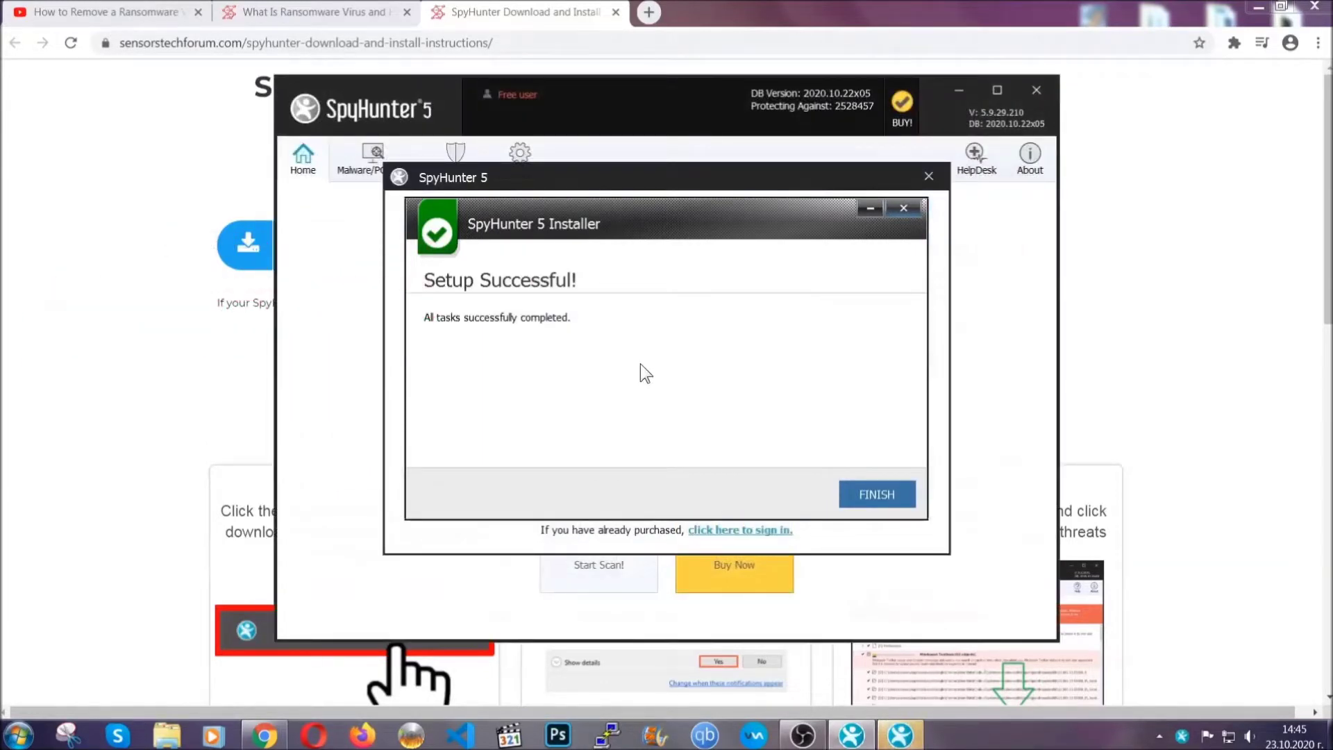
pyautogui.click(855, 496)
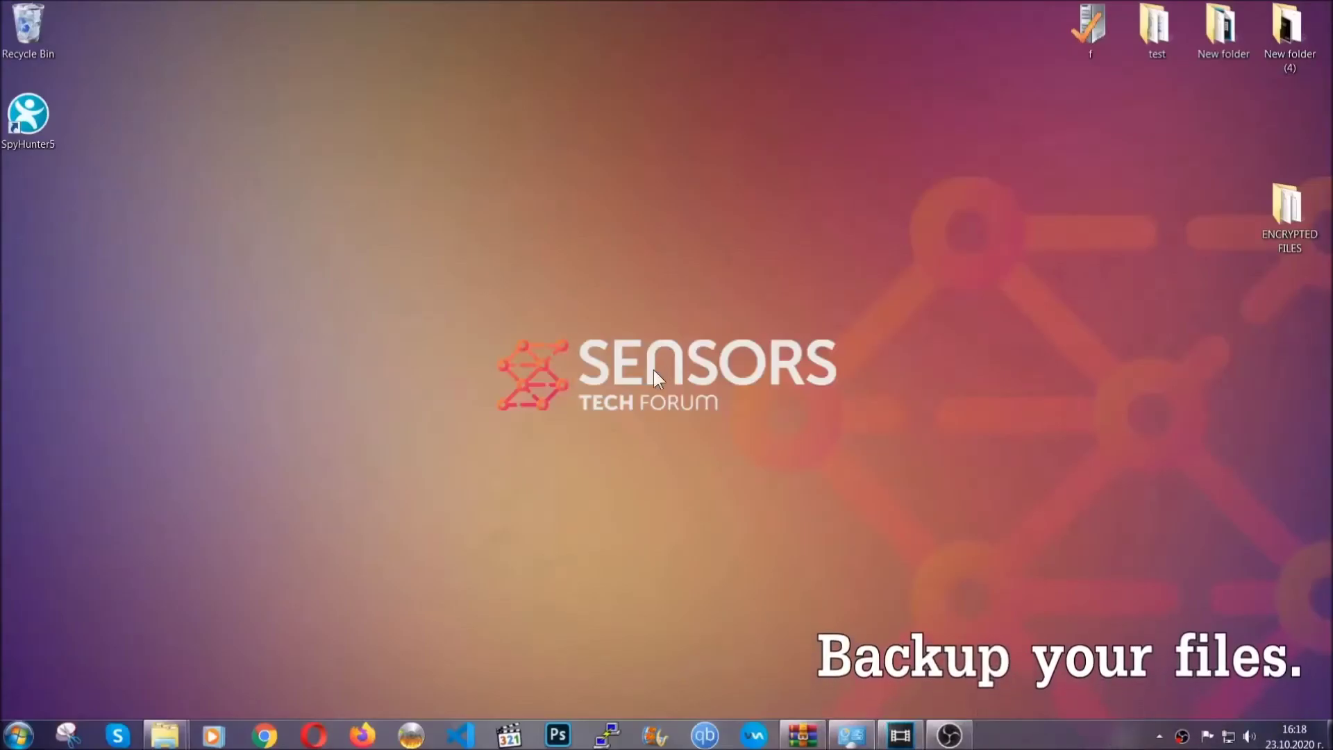
# Step: Copy all six .efji files from the ENCRYPTED FILES folder
pyautogui.doubleClick(1280, 214)
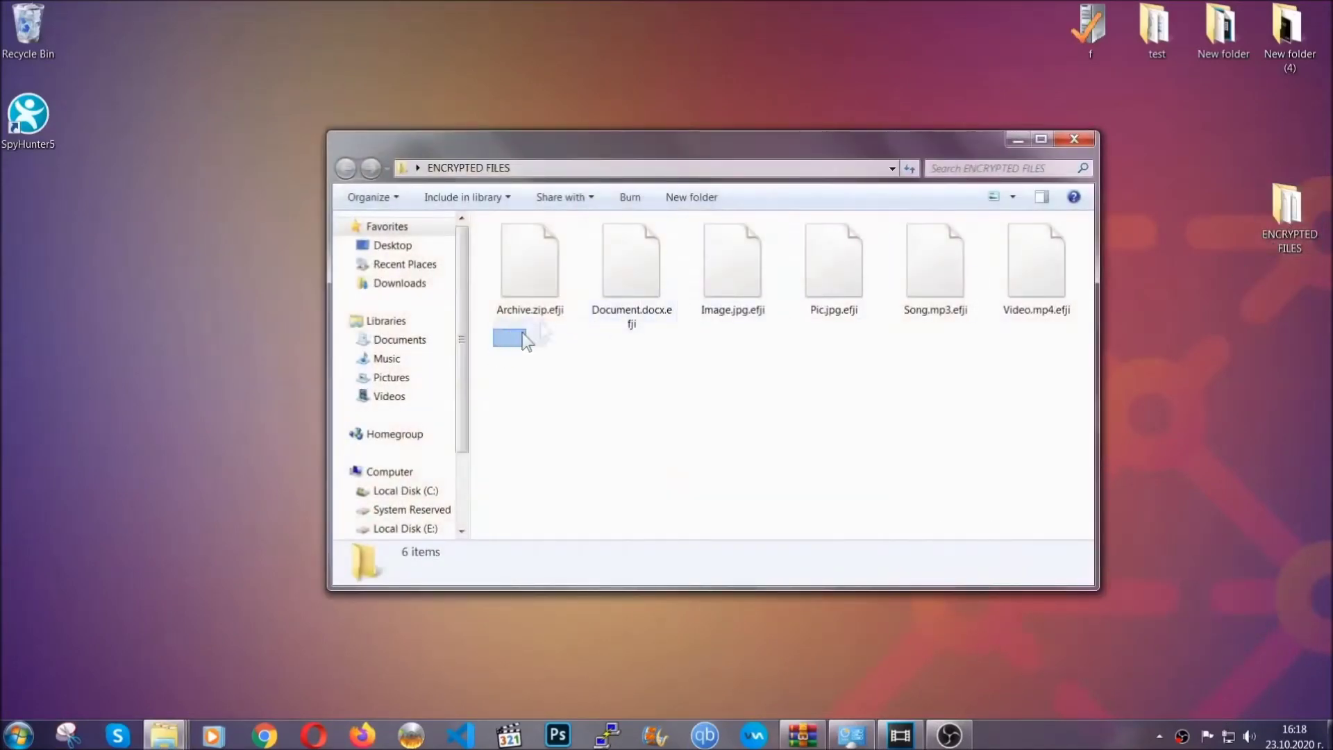
pyautogui.moveTo(526, 341); pyautogui.dragTo(1043, 247)
pyautogui.rightClick(1043, 247)
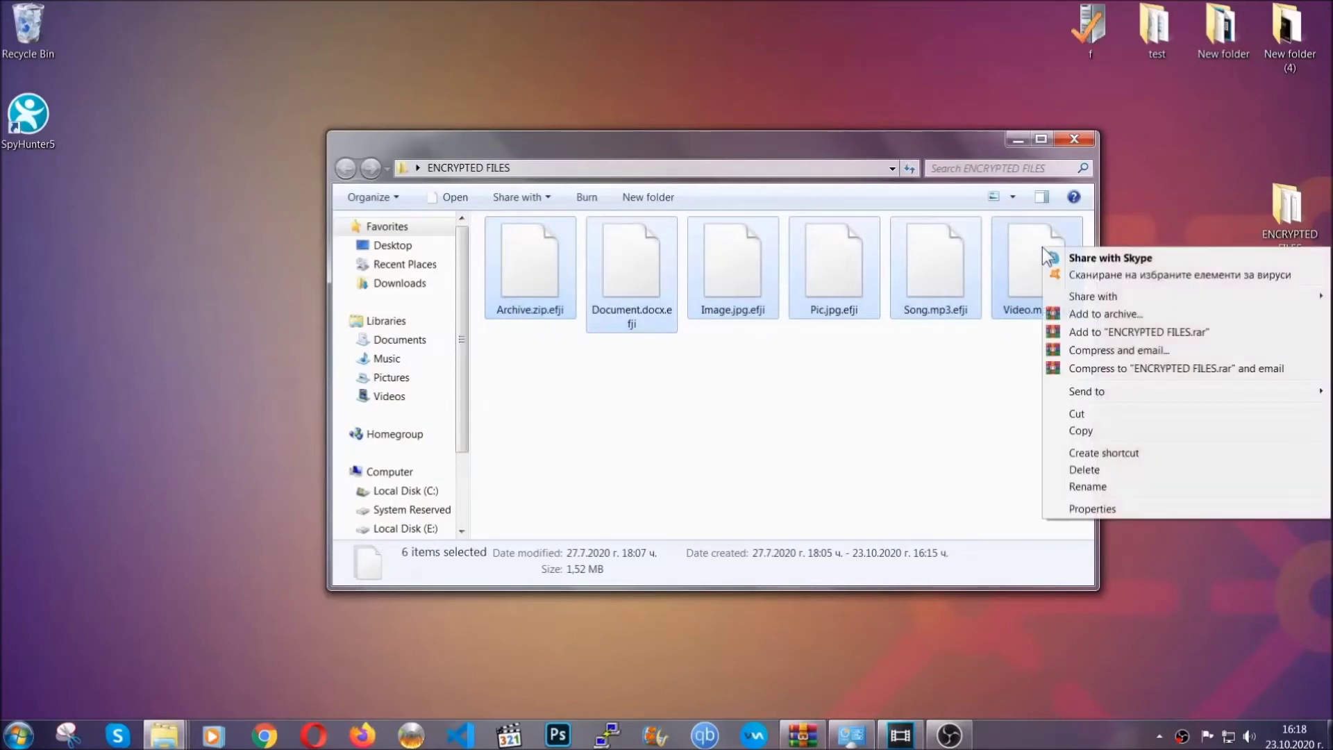
pyautogui.click(1081, 432)
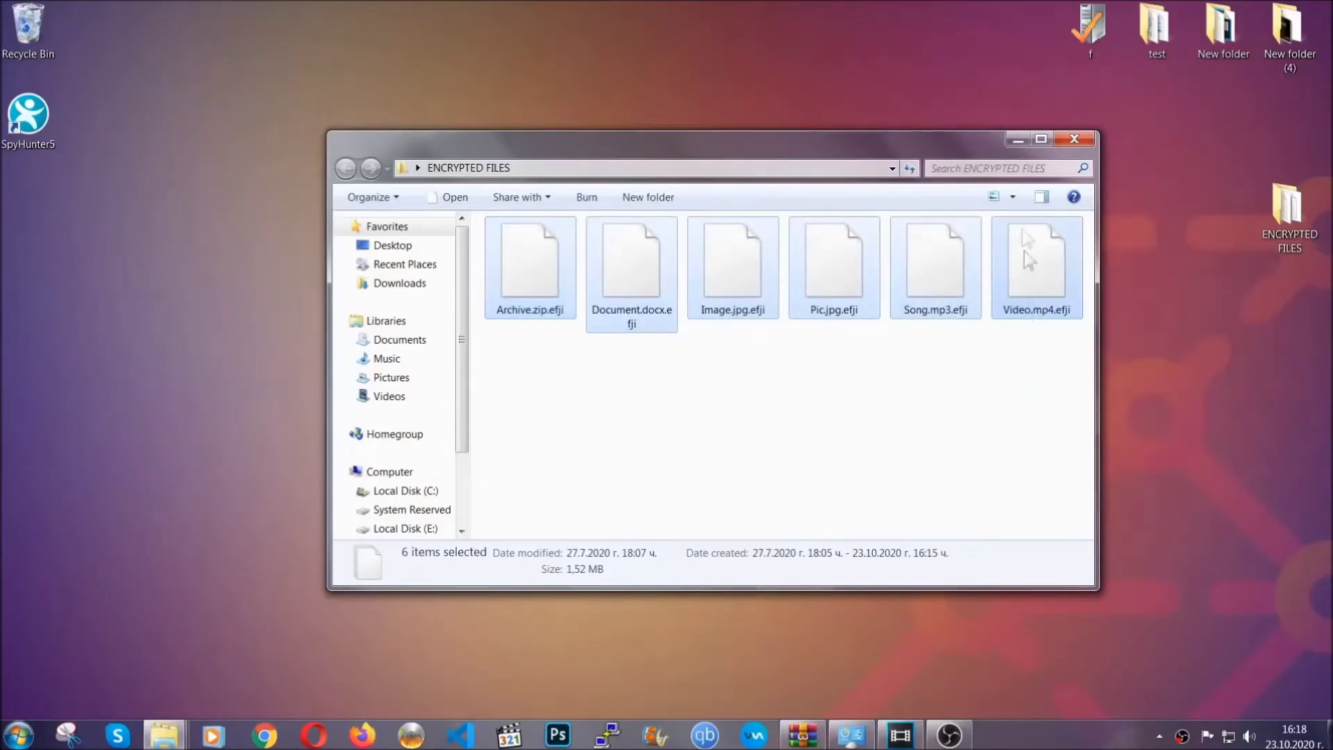
pyautogui.click(1021, 141)
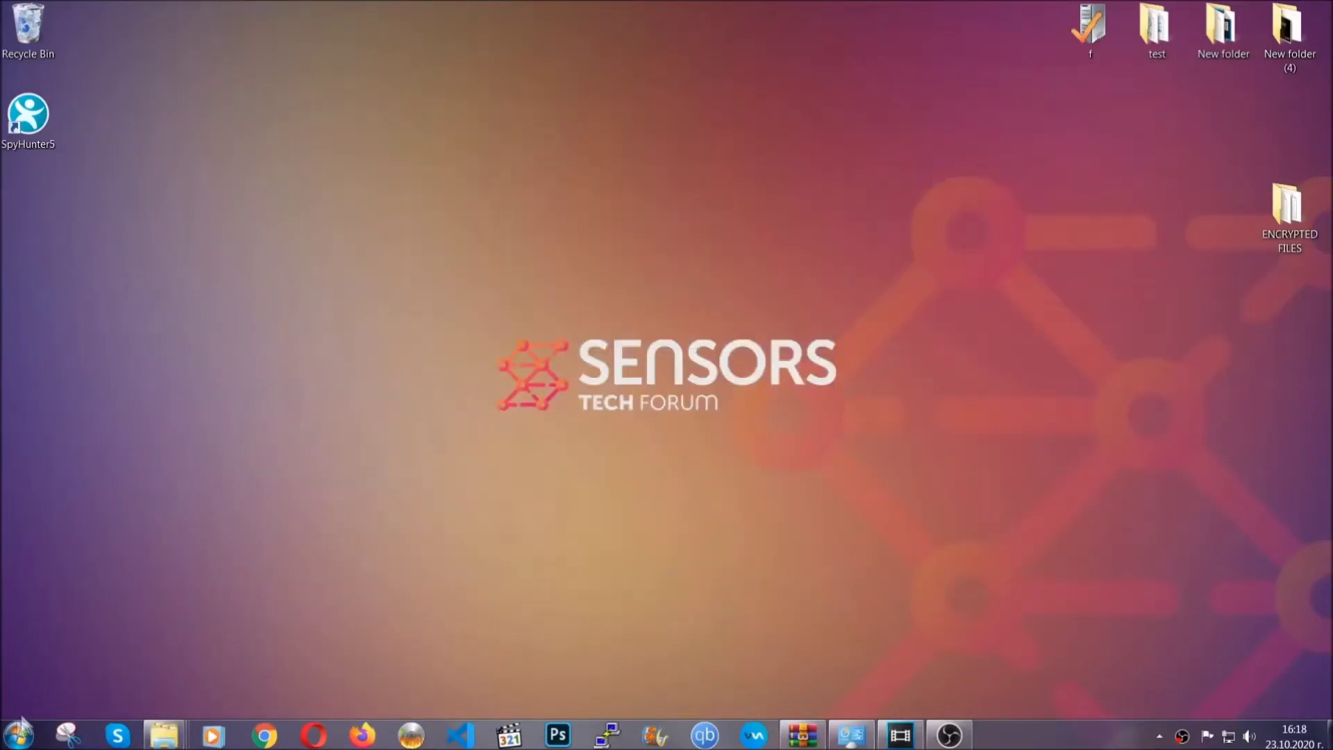
# Step: Paste the six copied files onto FLASH DRIVE (H:) and close the drive window
pyautogui.click(19, 735)
pyautogui.click(253, 521)
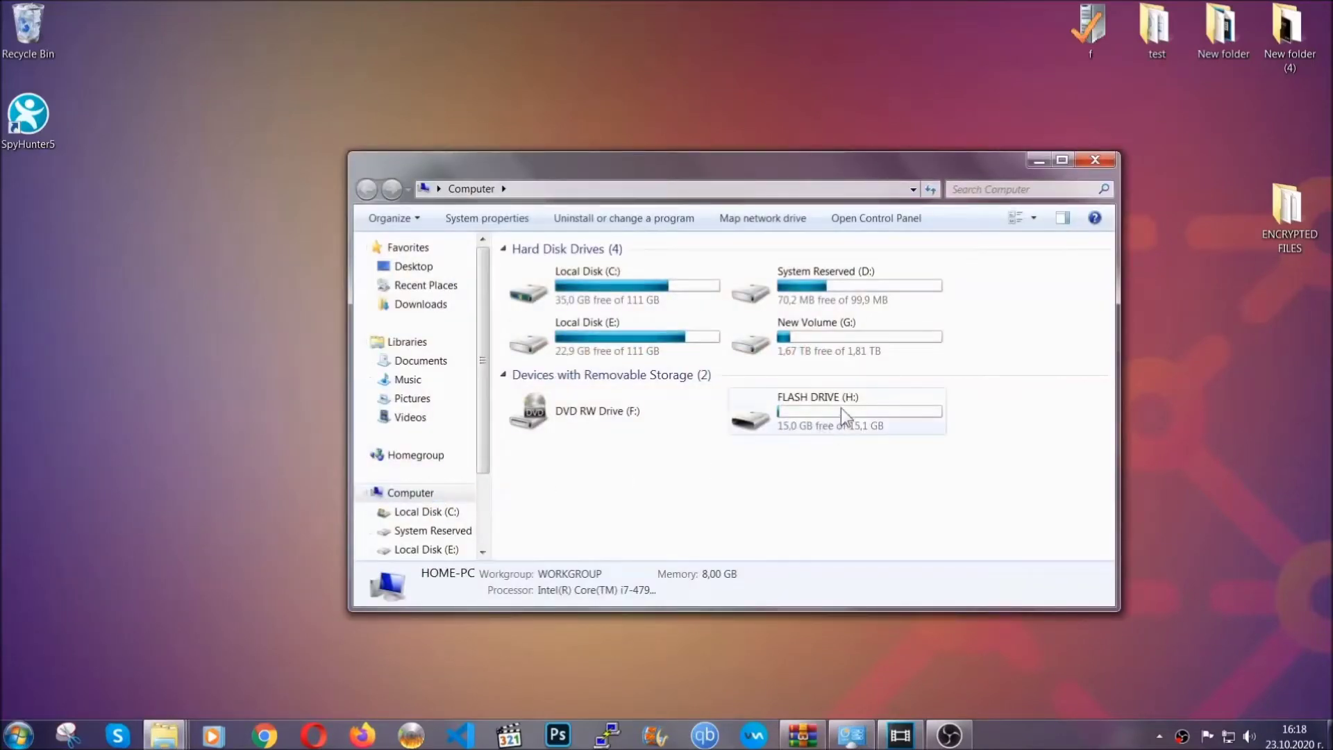
pyautogui.doubleClick(840, 408)
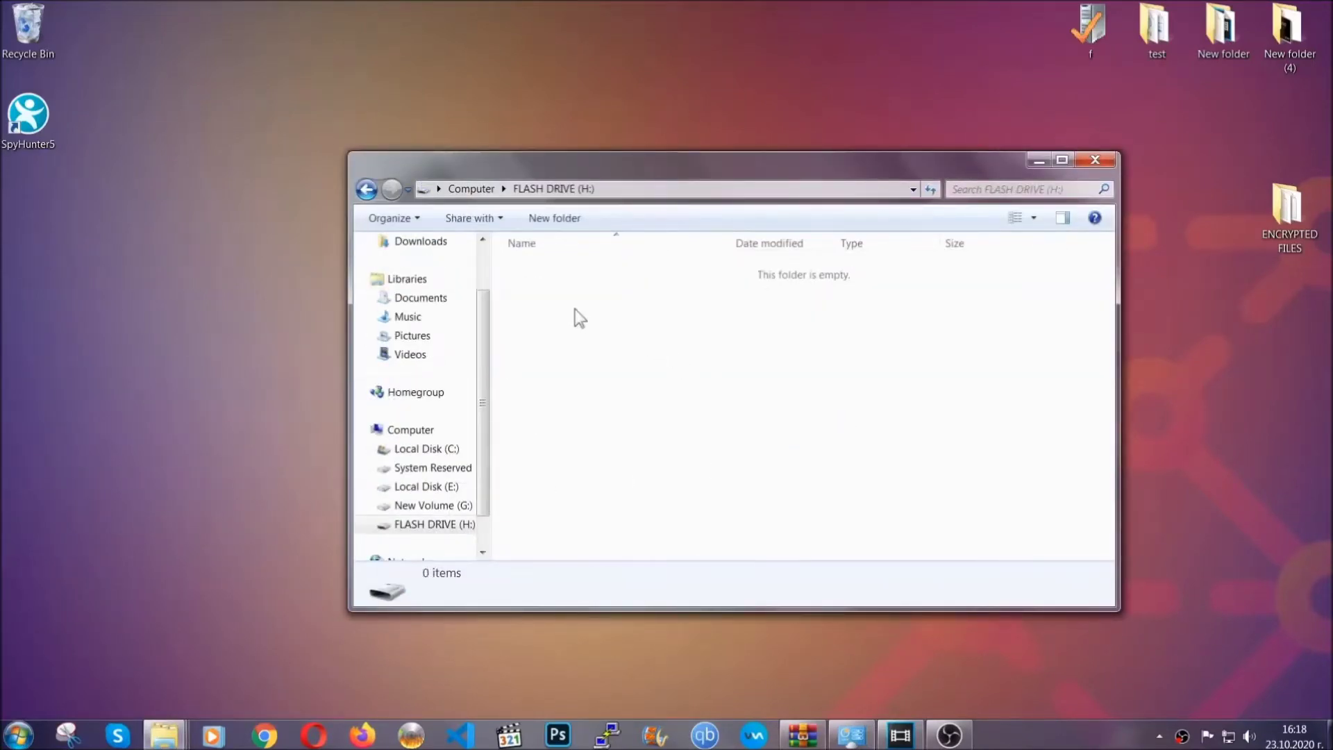
pyautogui.rightClick(576, 311)
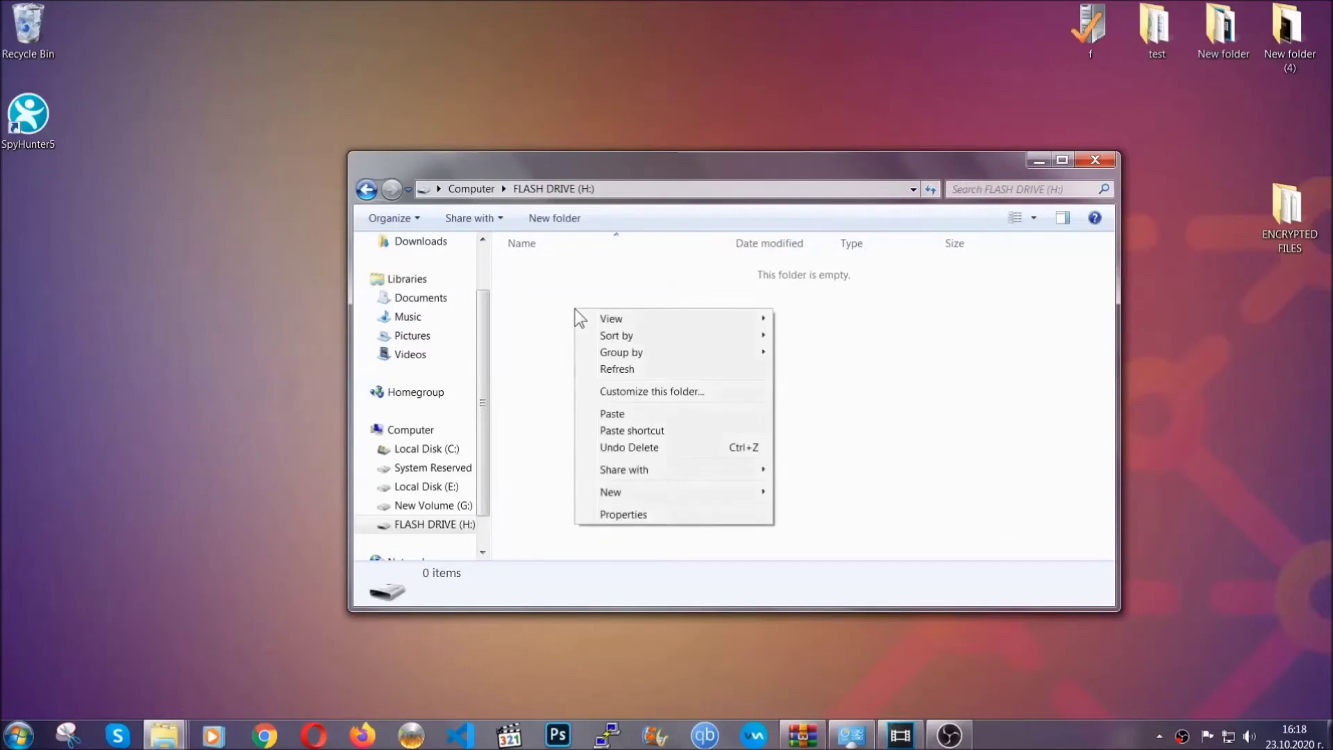
pyautogui.click(611, 413)
pyautogui.click(607, 416)
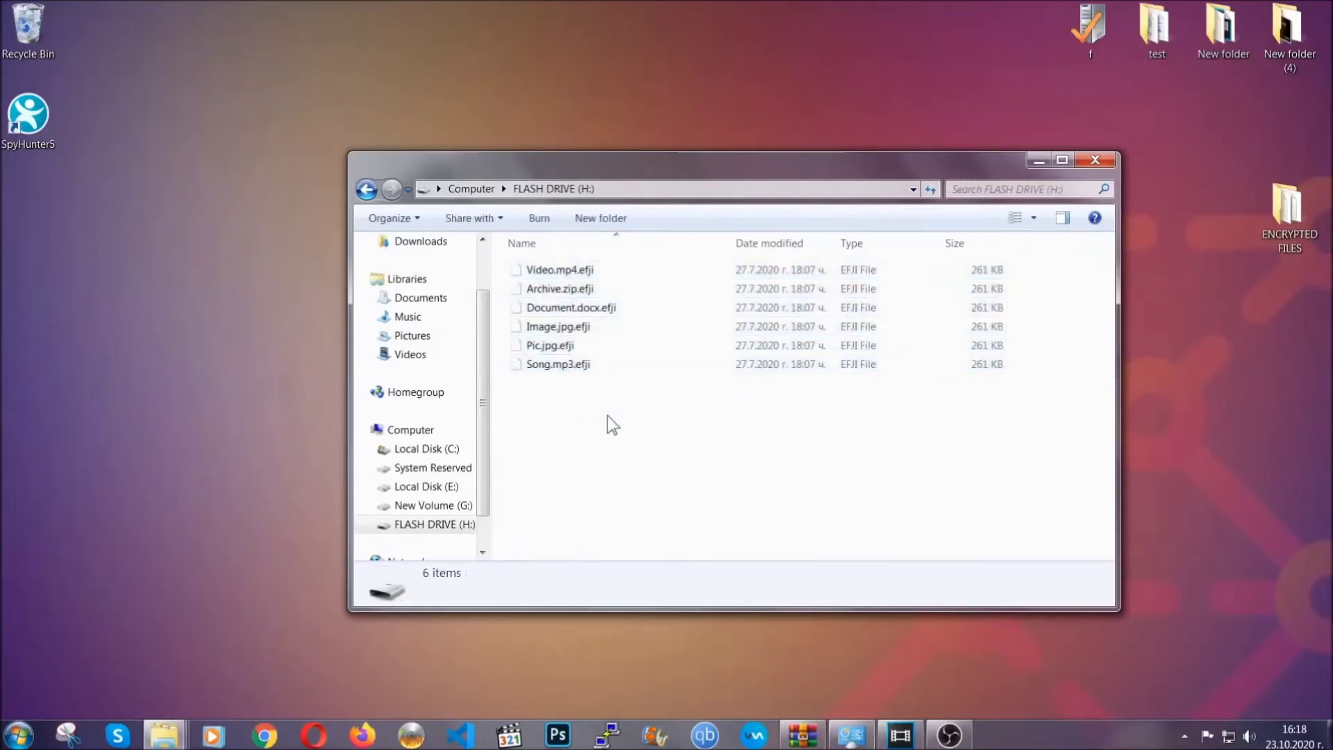
pyautogui.click(1096, 161)
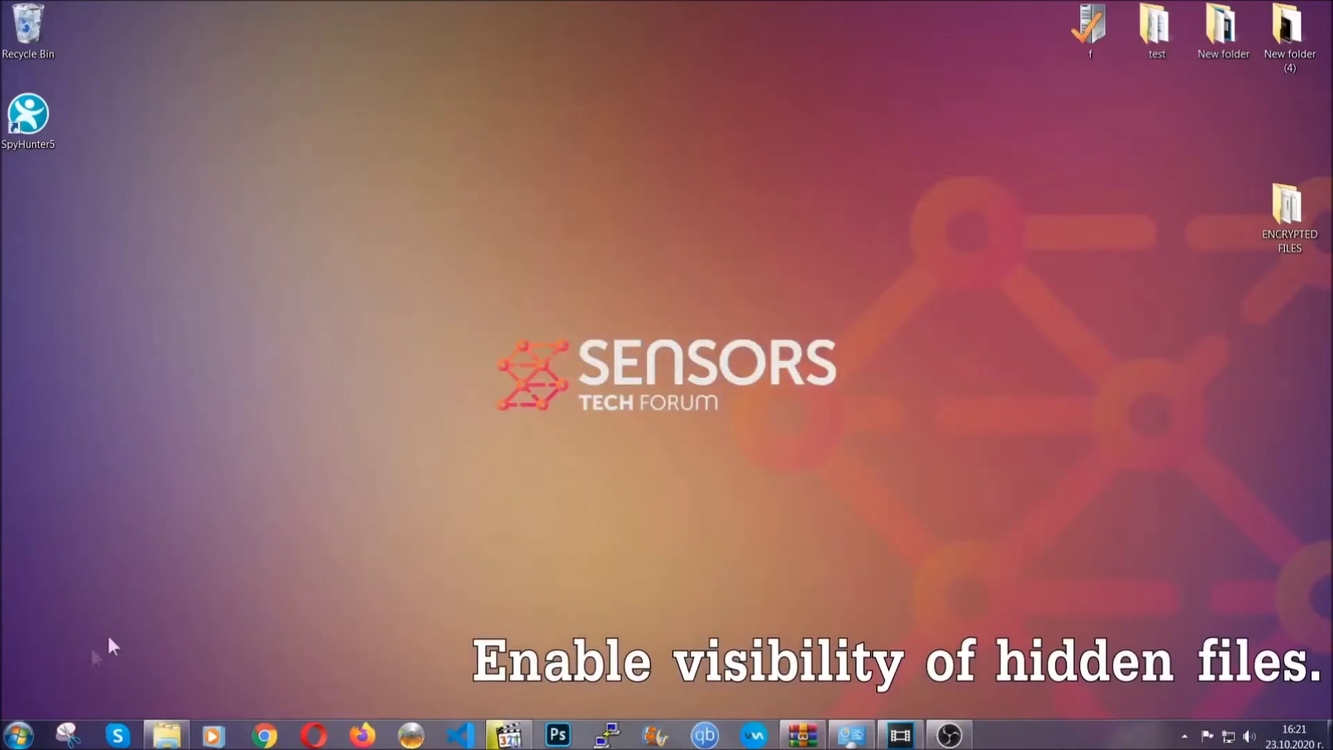
# Step: Find the 'hidden files and folders' setting and apply 'Show hidden files, folders, and drives'
pyautogui.click(18, 735)
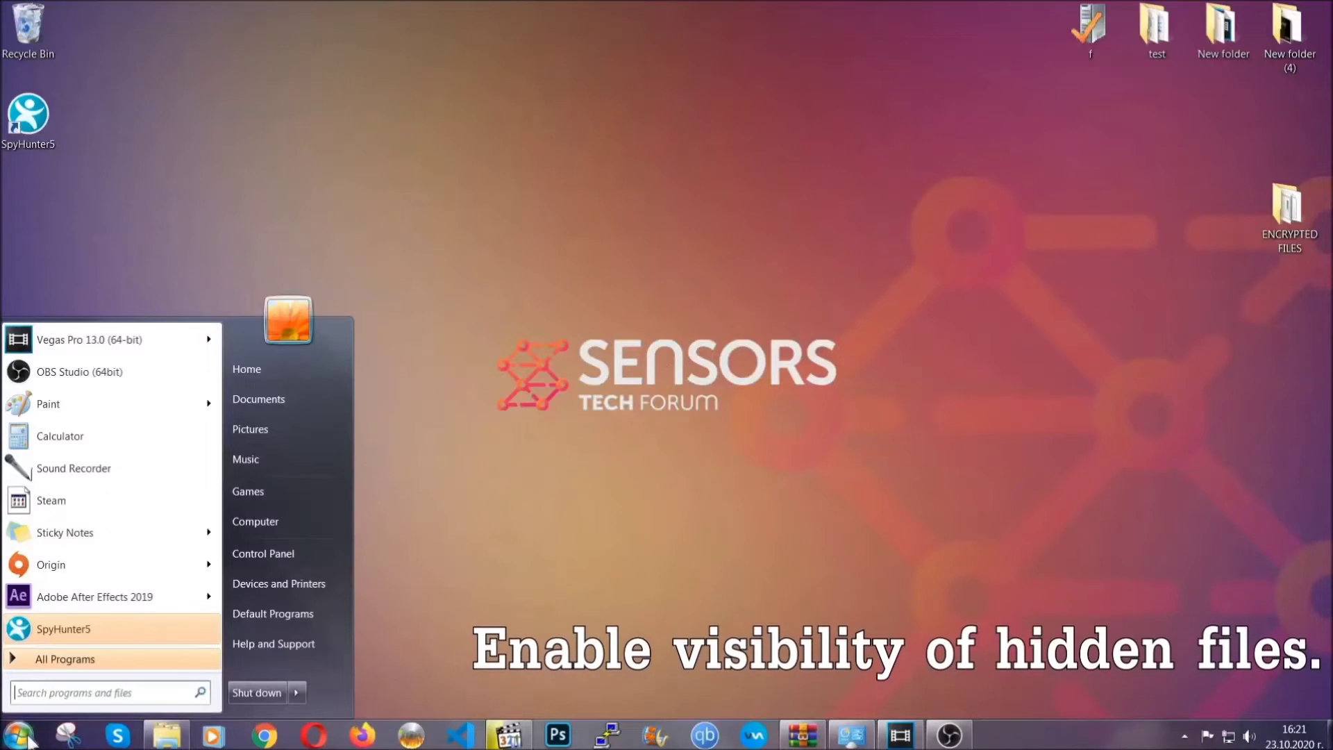
pyautogui.click(57, 688)
pyautogui.write('showh')
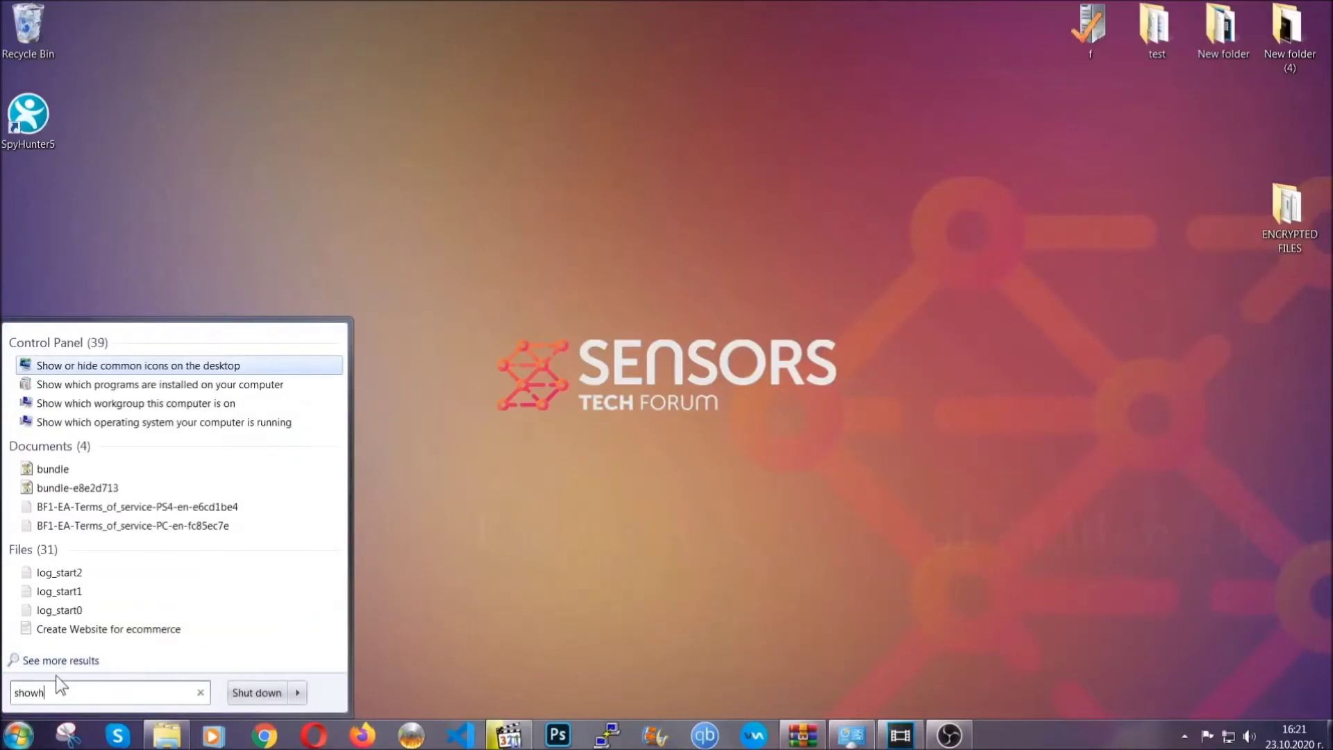
pyautogui.press('BackSpace')
pyautogui.write('hidden f')
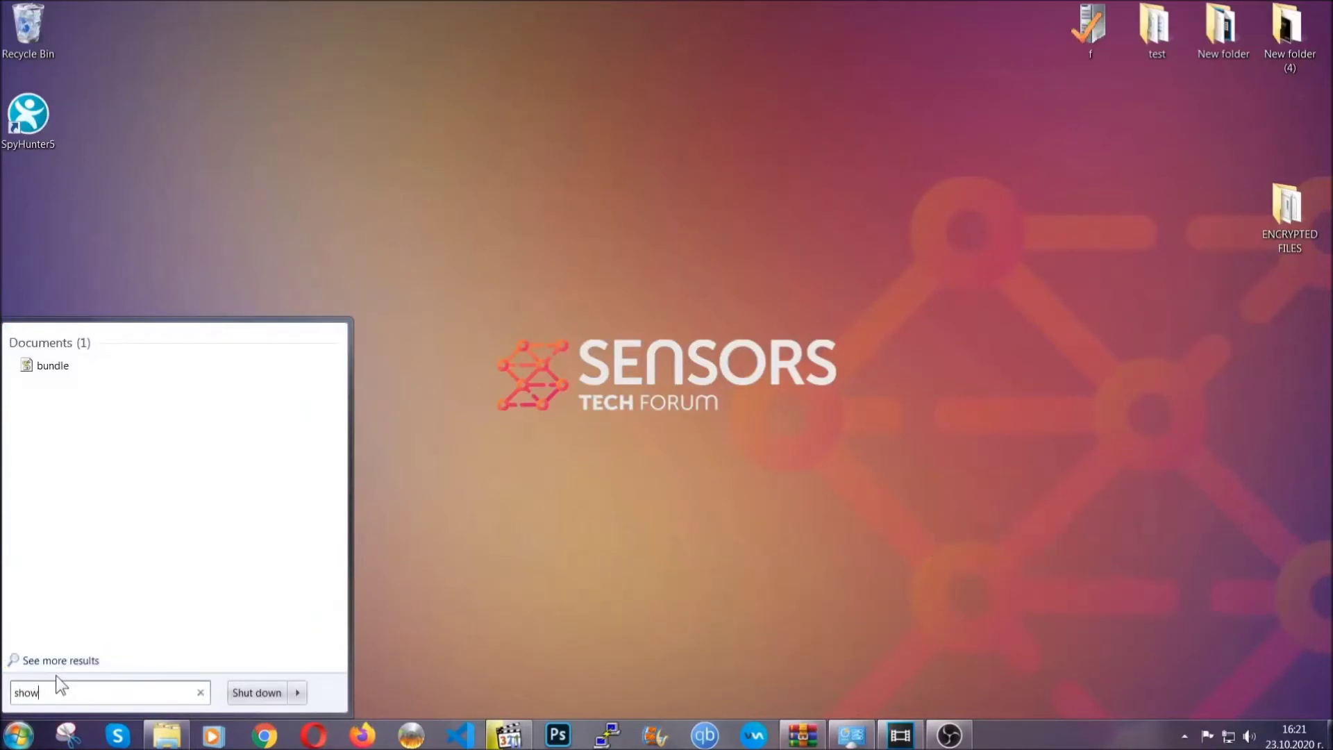
pyautogui.write('iles and folders')
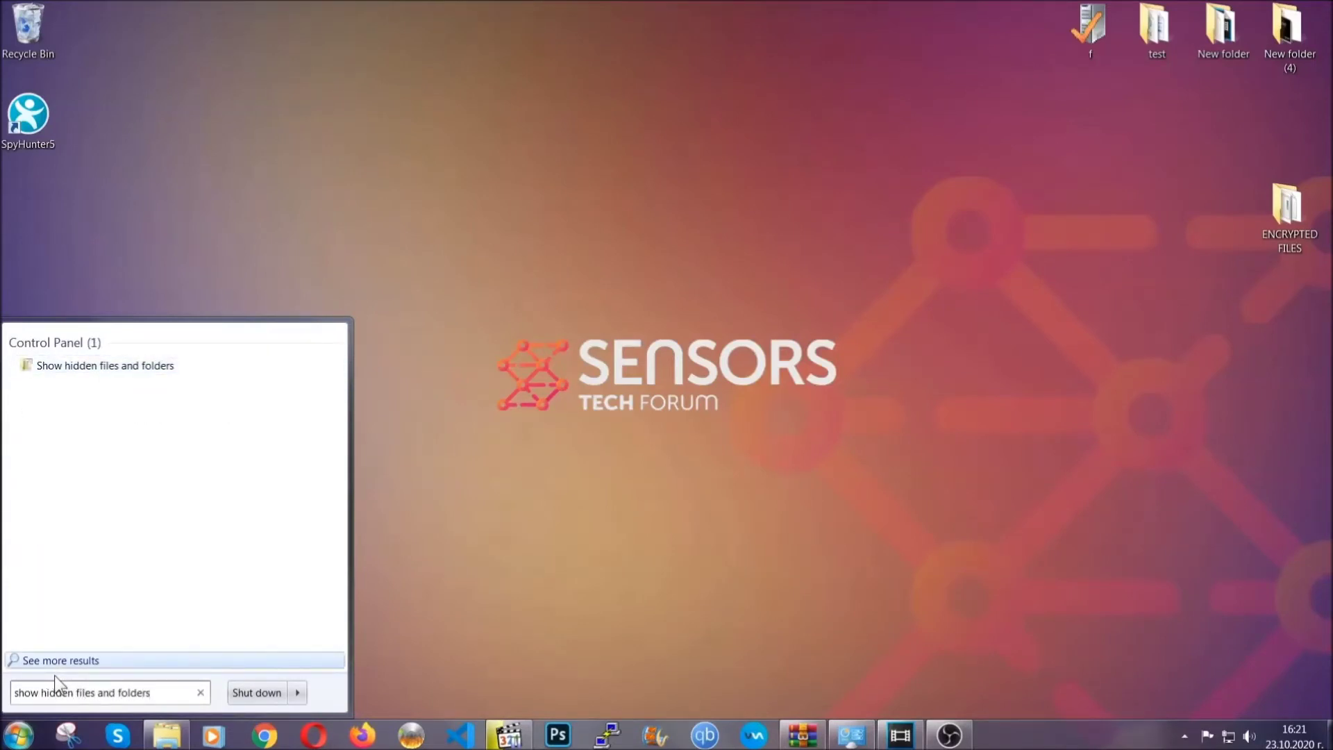
pyautogui.click(157, 369)
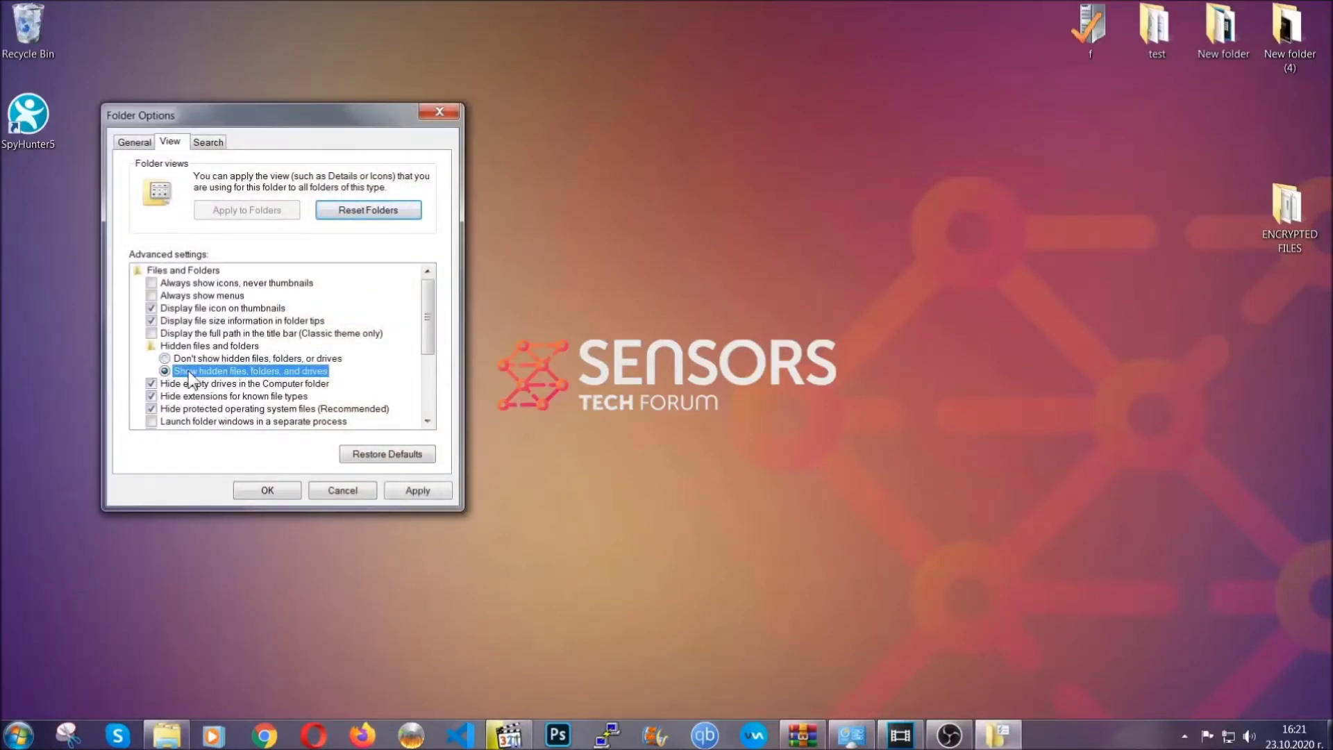
pyautogui.click(415, 491)
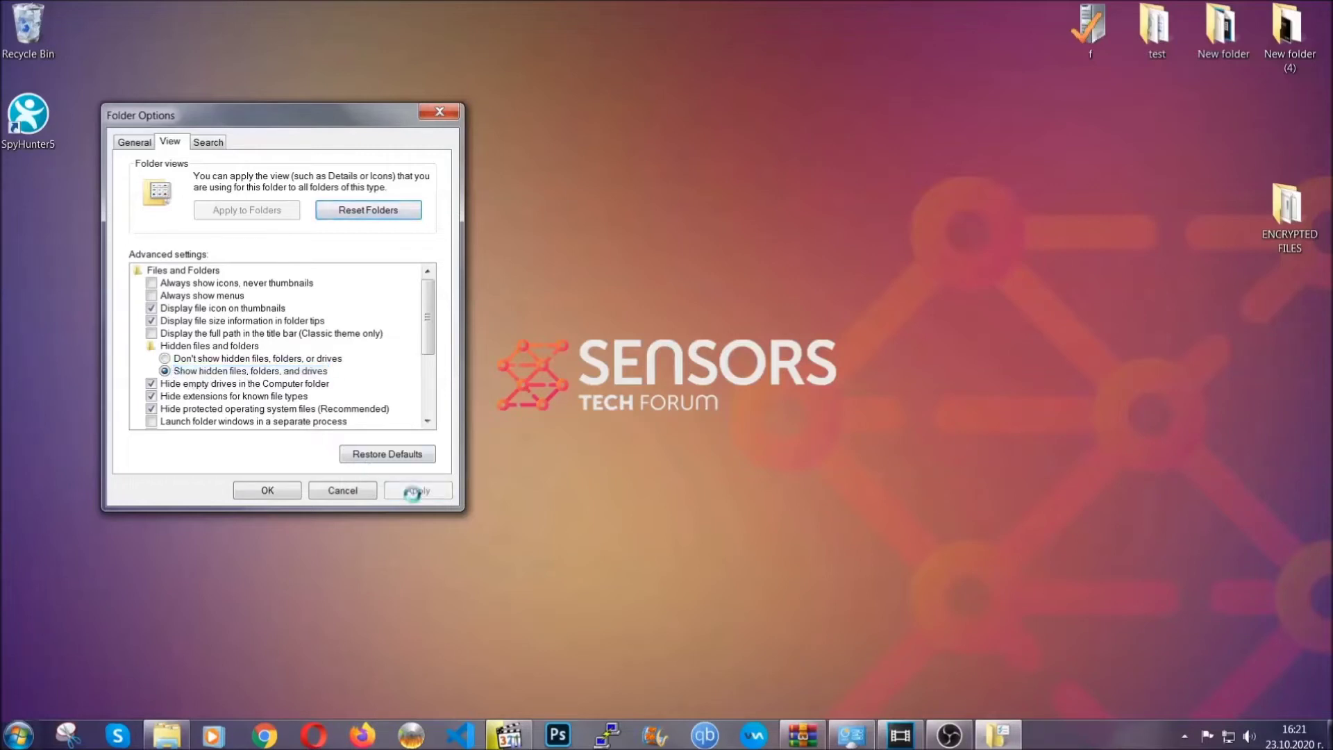
pyautogui.click(268, 490)
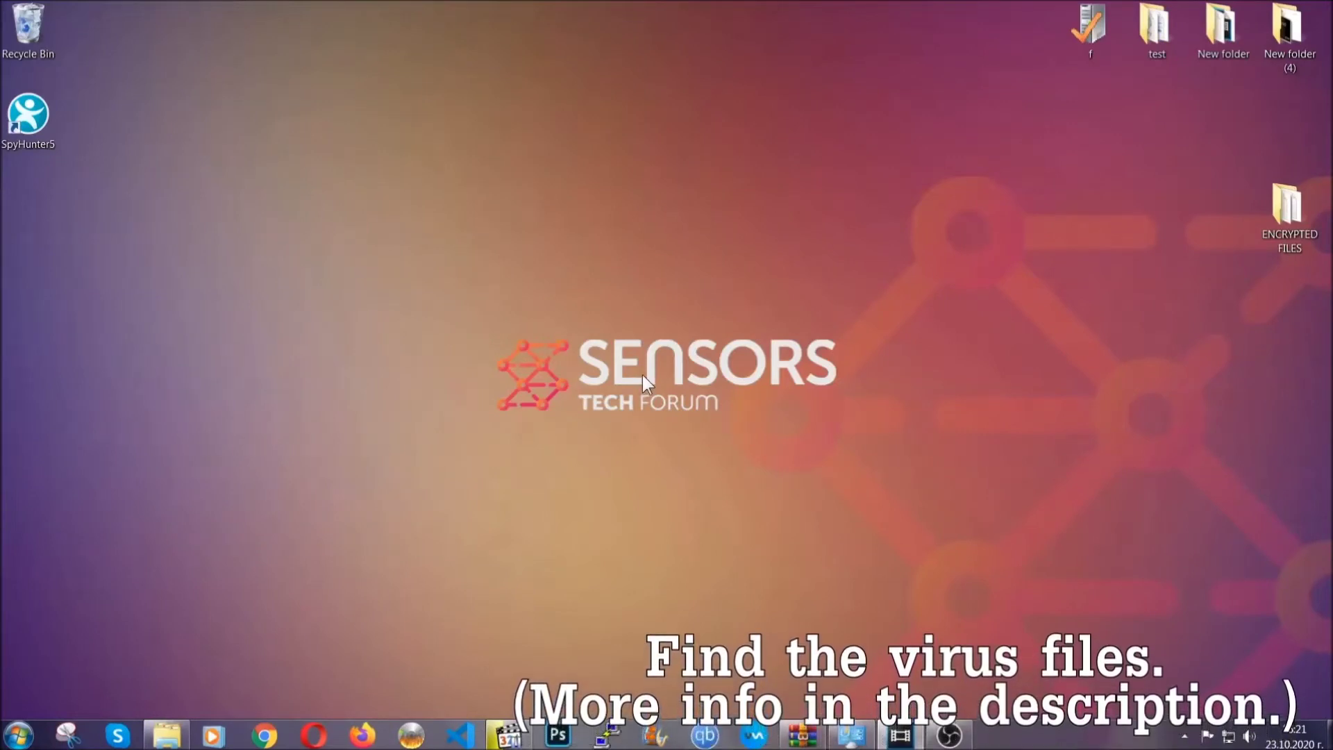
# Step: Search the whole Computer for 'fileextension:exe Example Vir'
pyautogui.click(18, 735)
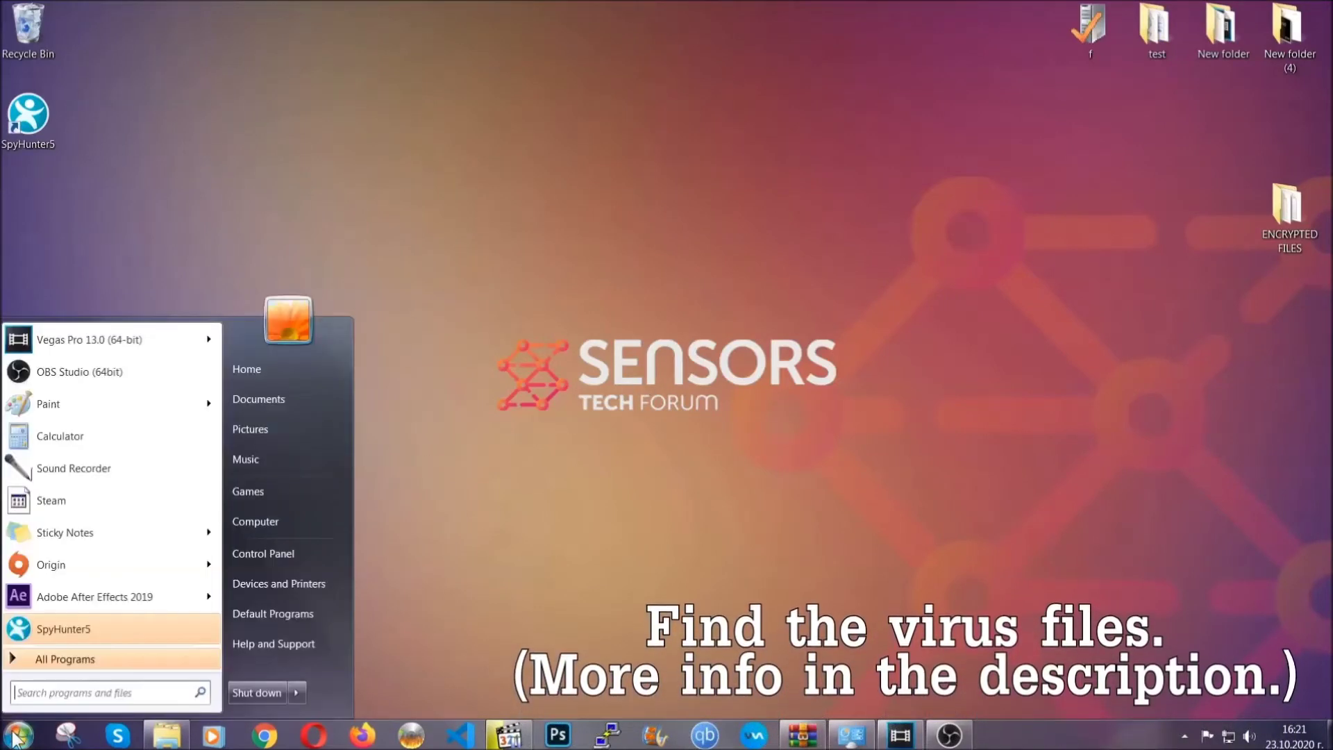
pyautogui.click(274, 521)
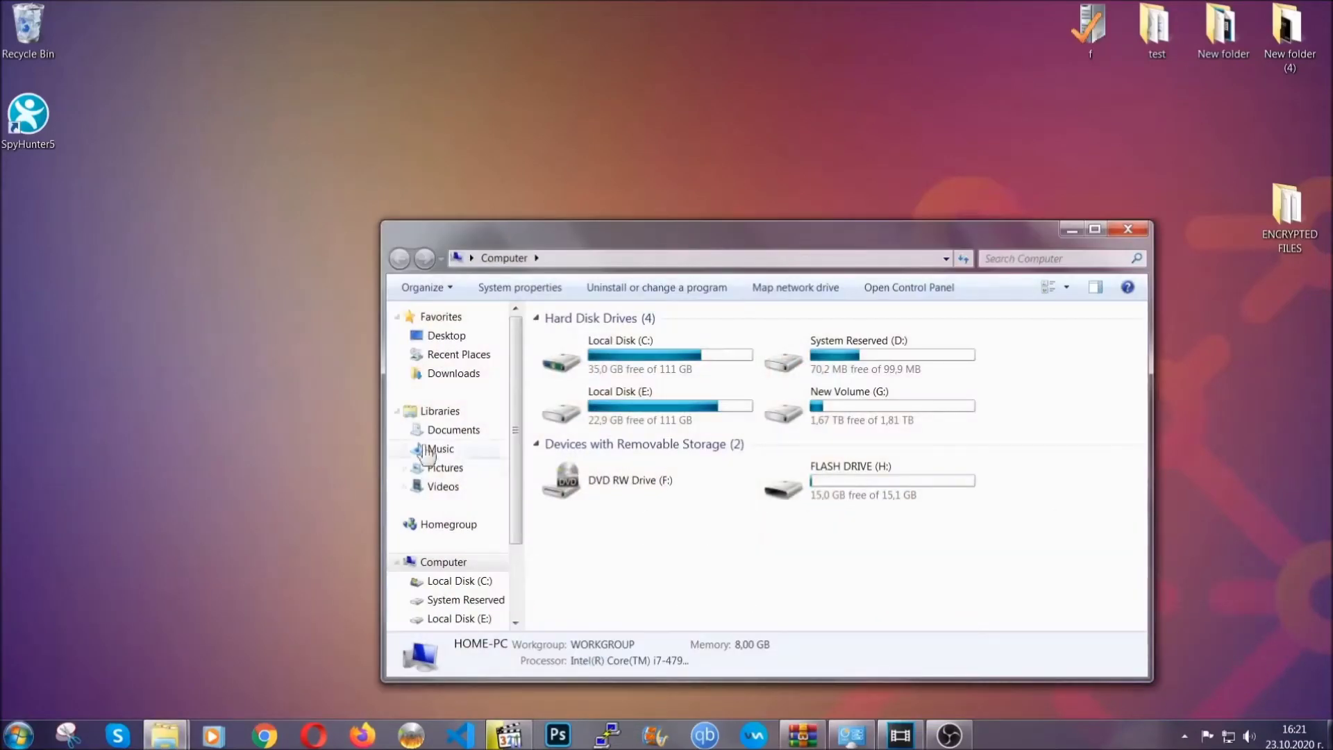
pyautogui.moveTo(726, 239); pyautogui.dragTo(636, 179)
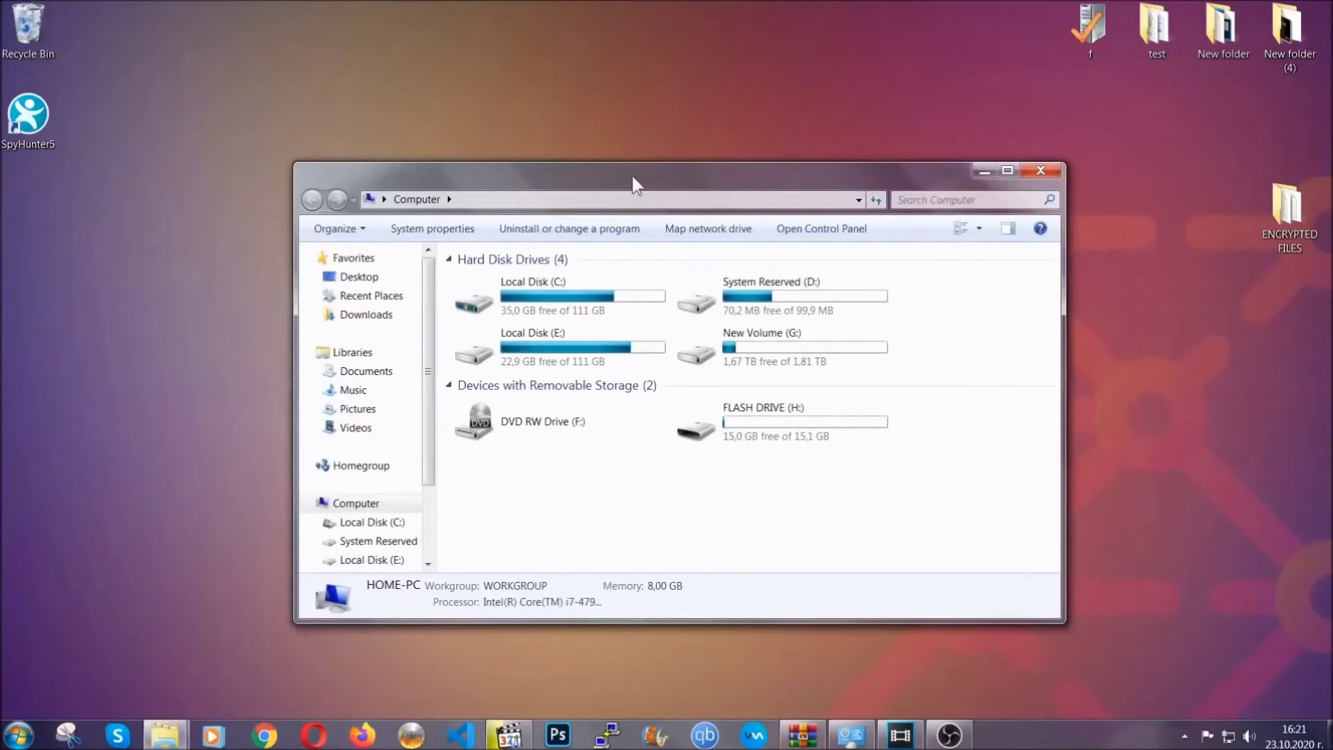
pyautogui.click(910, 199)
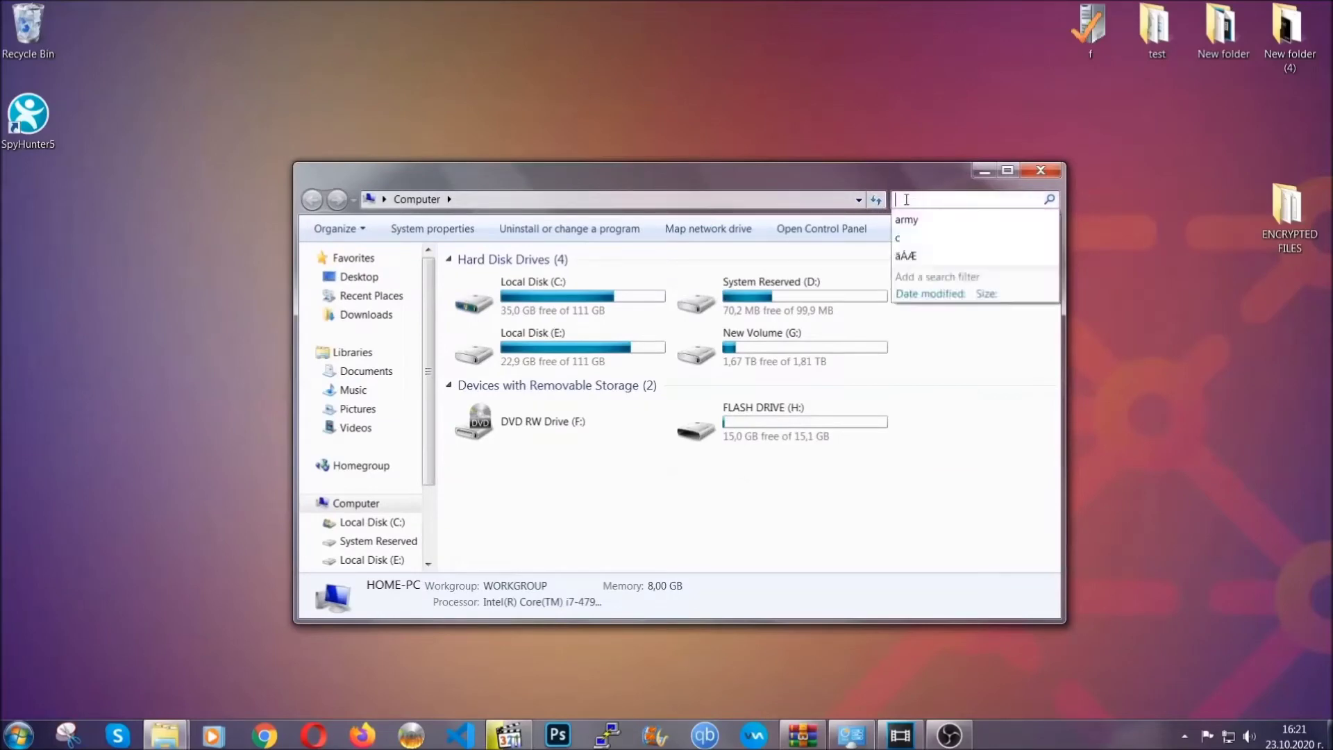
pyautogui.write('file')
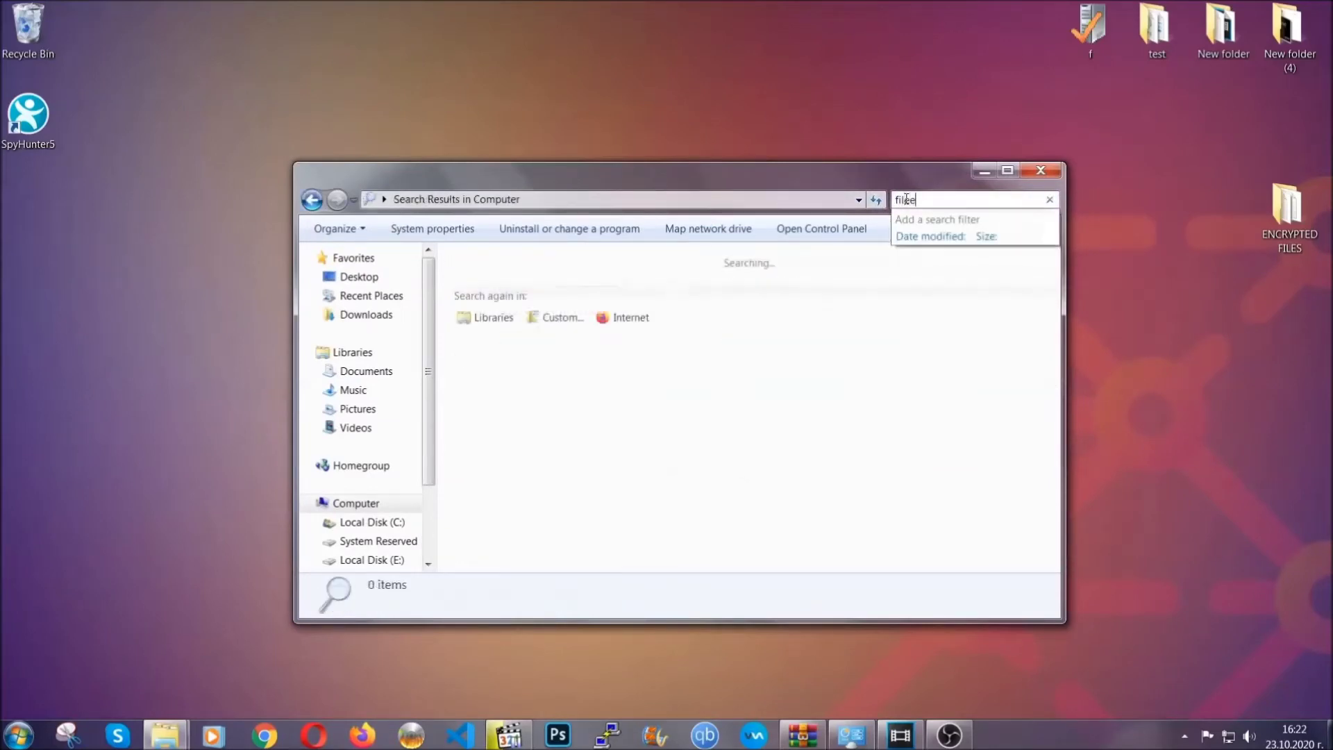
pyautogui.write('extension:exe ')
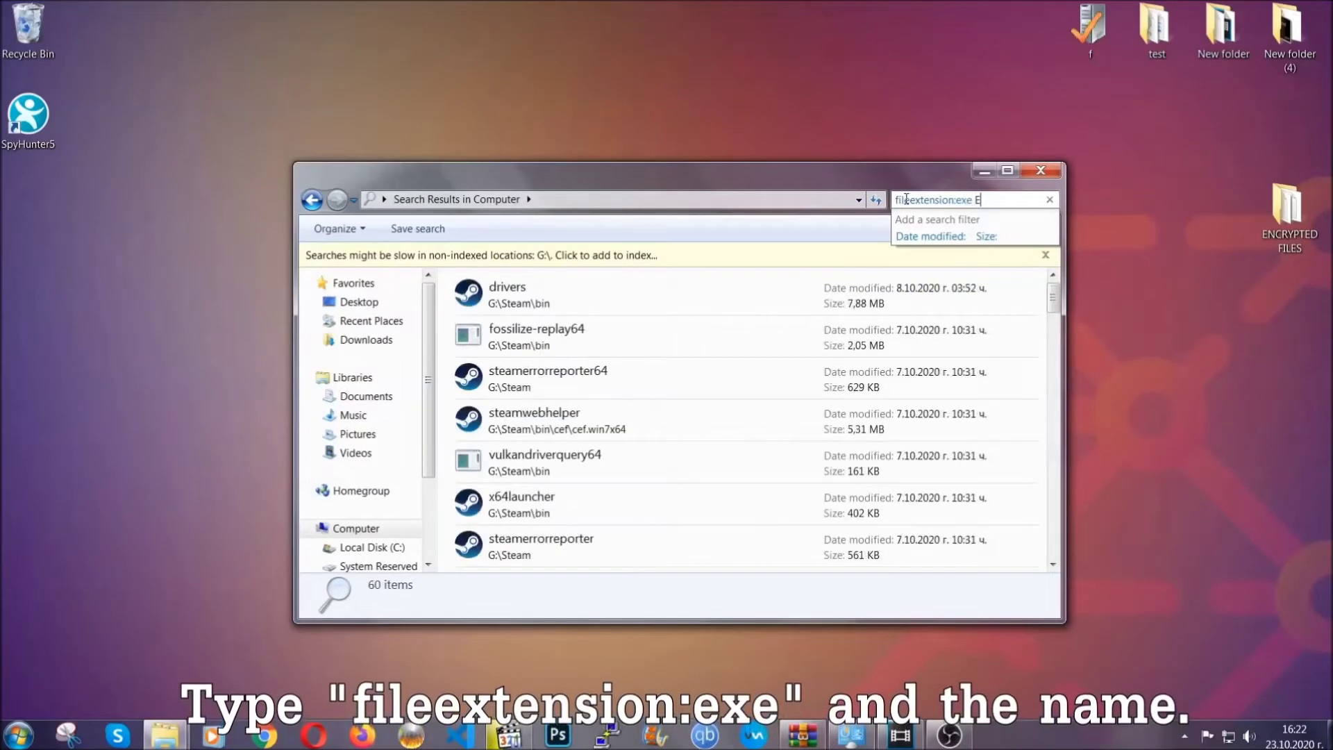
pyautogui.write('Example Virus Name')
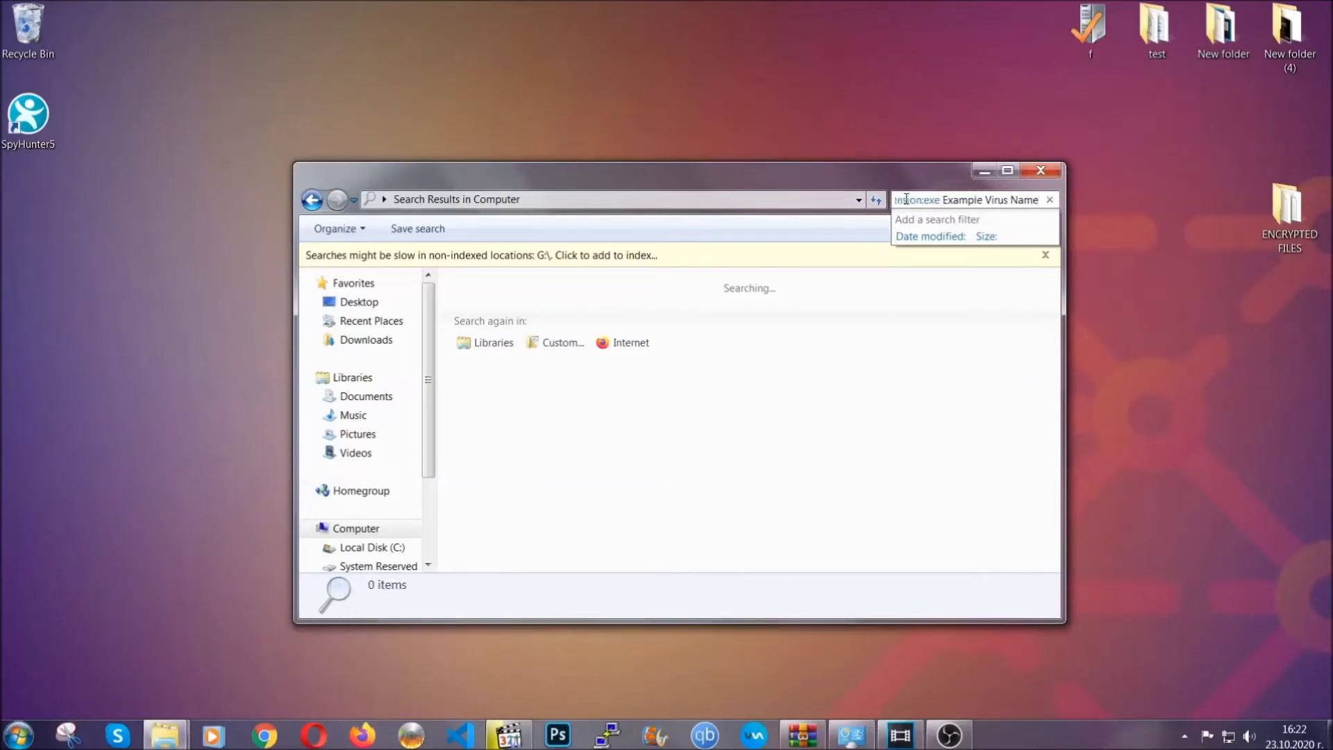
pyautogui.press('Return')
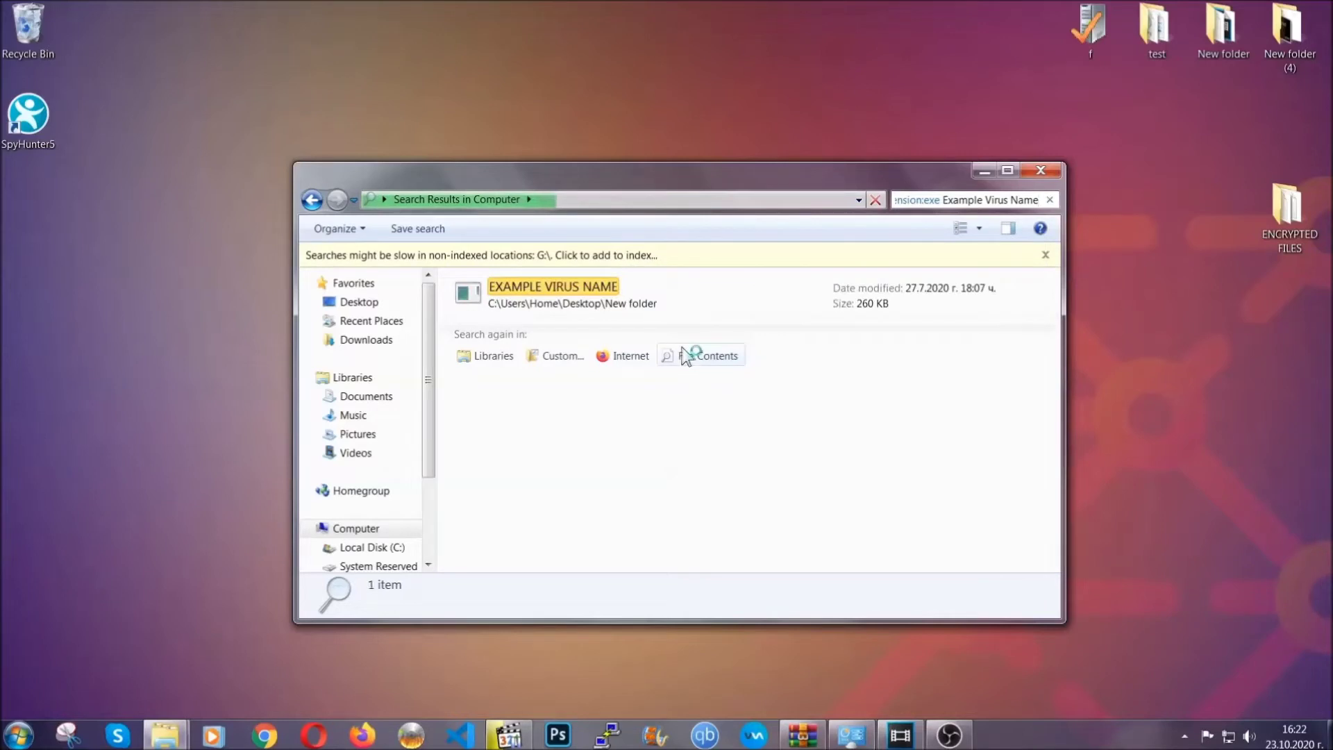
# Step: Delete the EXAMPLE VIRUS NAME result to the Recycle Bin and close the search window
pyautogui.click(582, 281)
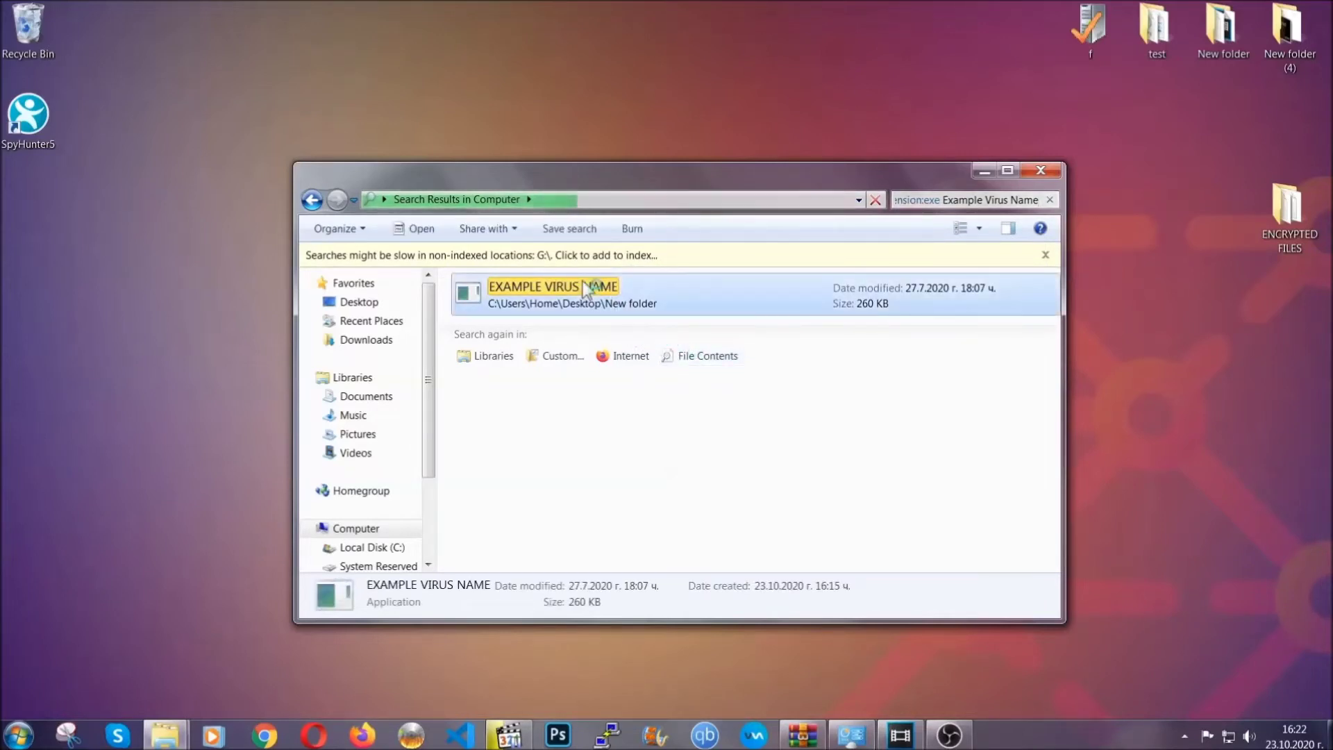
pyautogui.rightClick(583, 286)
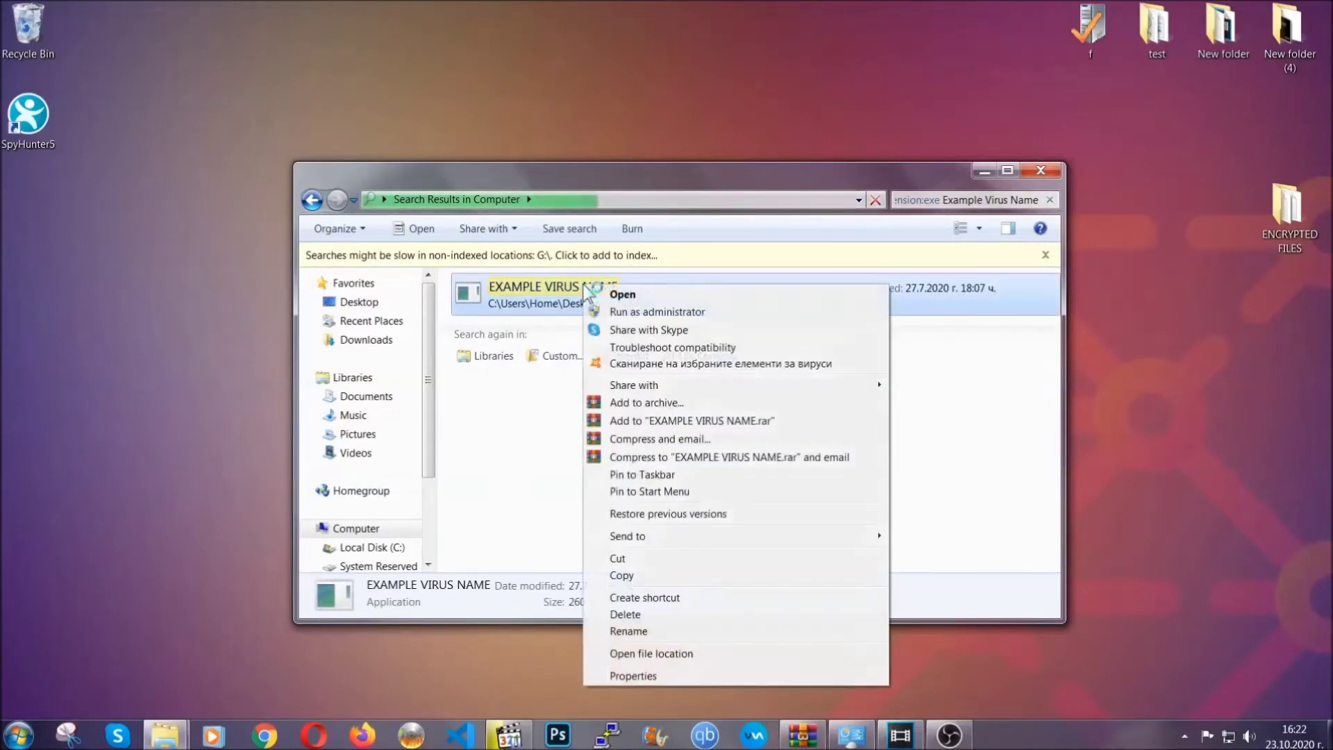
pyautogui.click(643, 615)
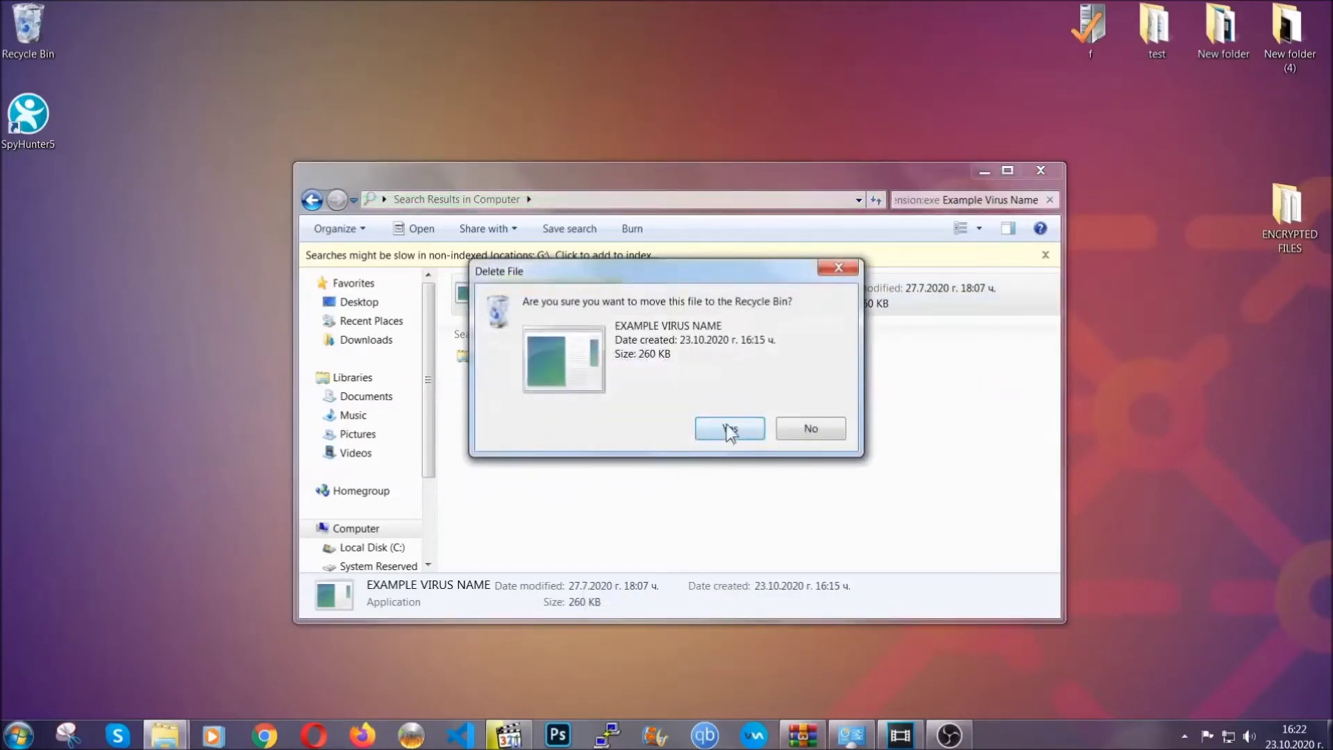
pyautogui.click(726, 425)
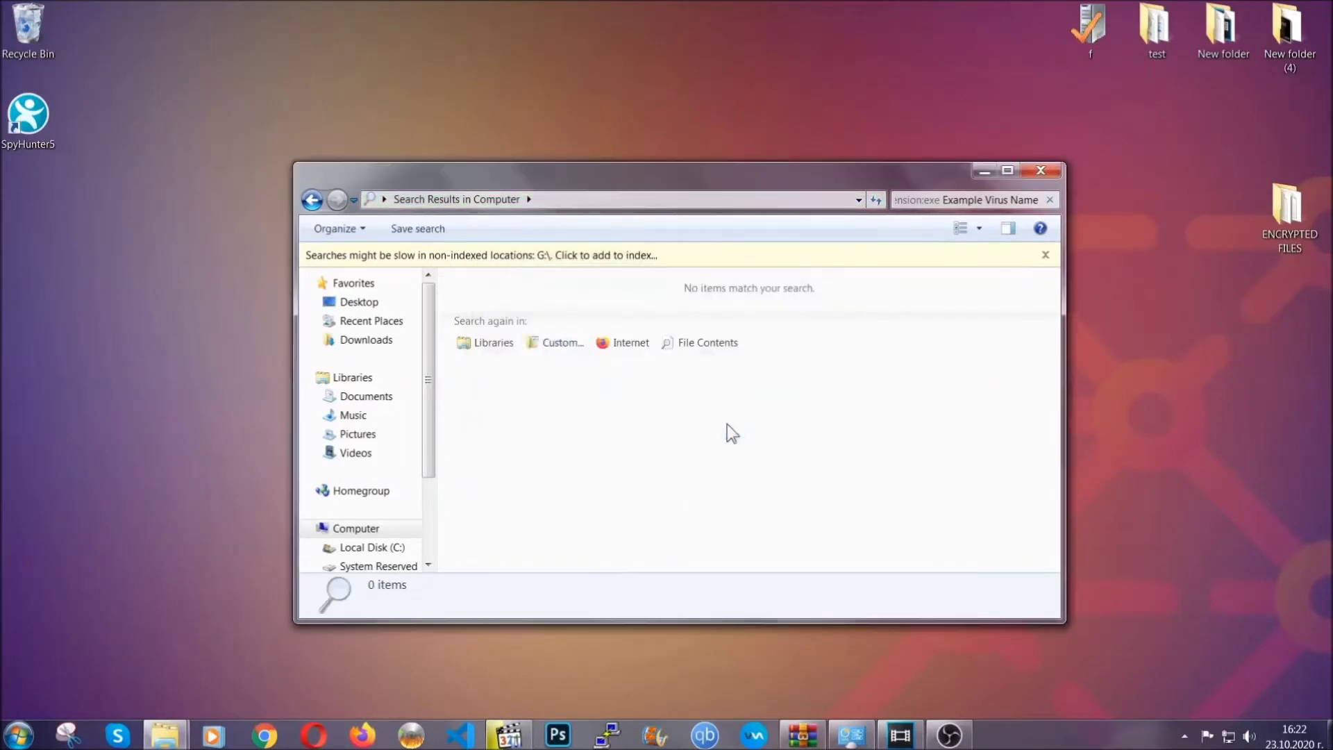
pyautogui.click(1041, 171)
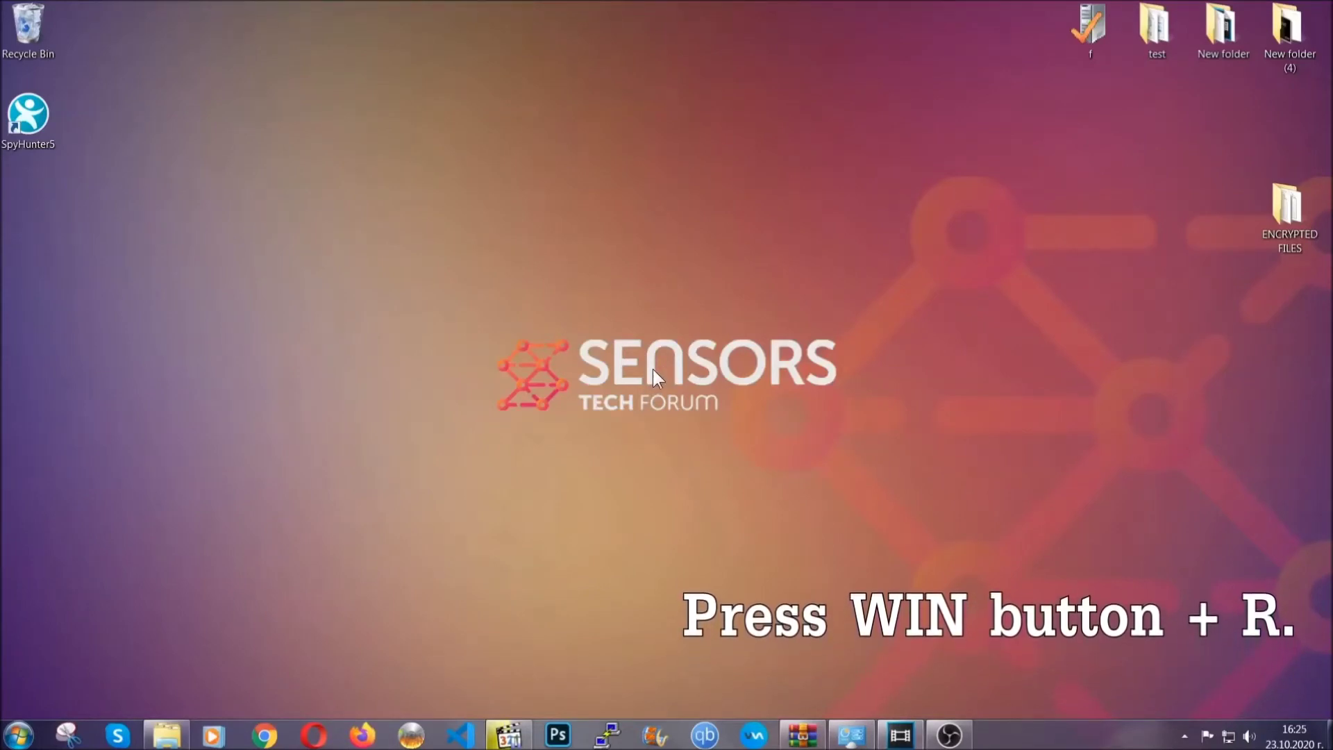
# Step: Replace 'cmd' with REGEDIT in the Run box to launch Registry Editor
pyautogui.press('super+r')
pyautogui.click(142, 628)
pyautogui.moveTo(135, 628); pyautogui.dragTo(17, 628)
pyautogui.write('REGEDIT')
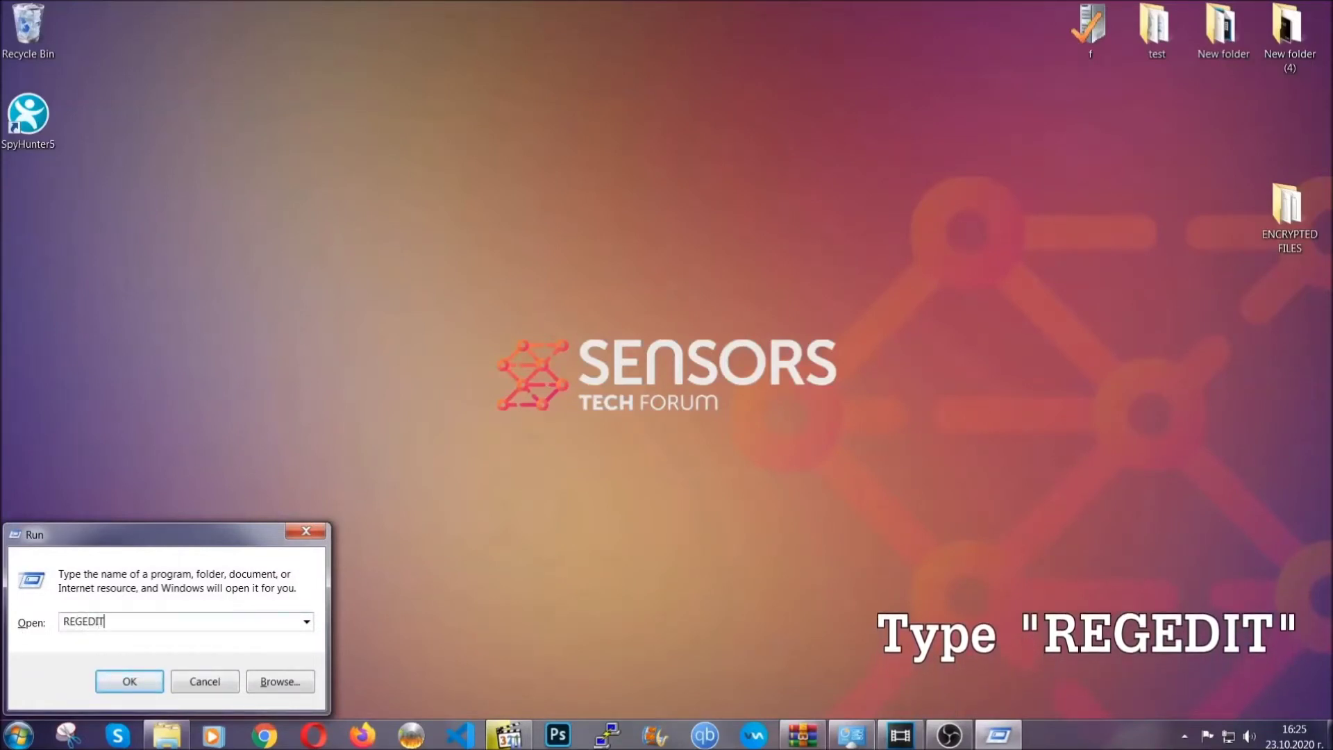
pyautogui.click(104, 682)
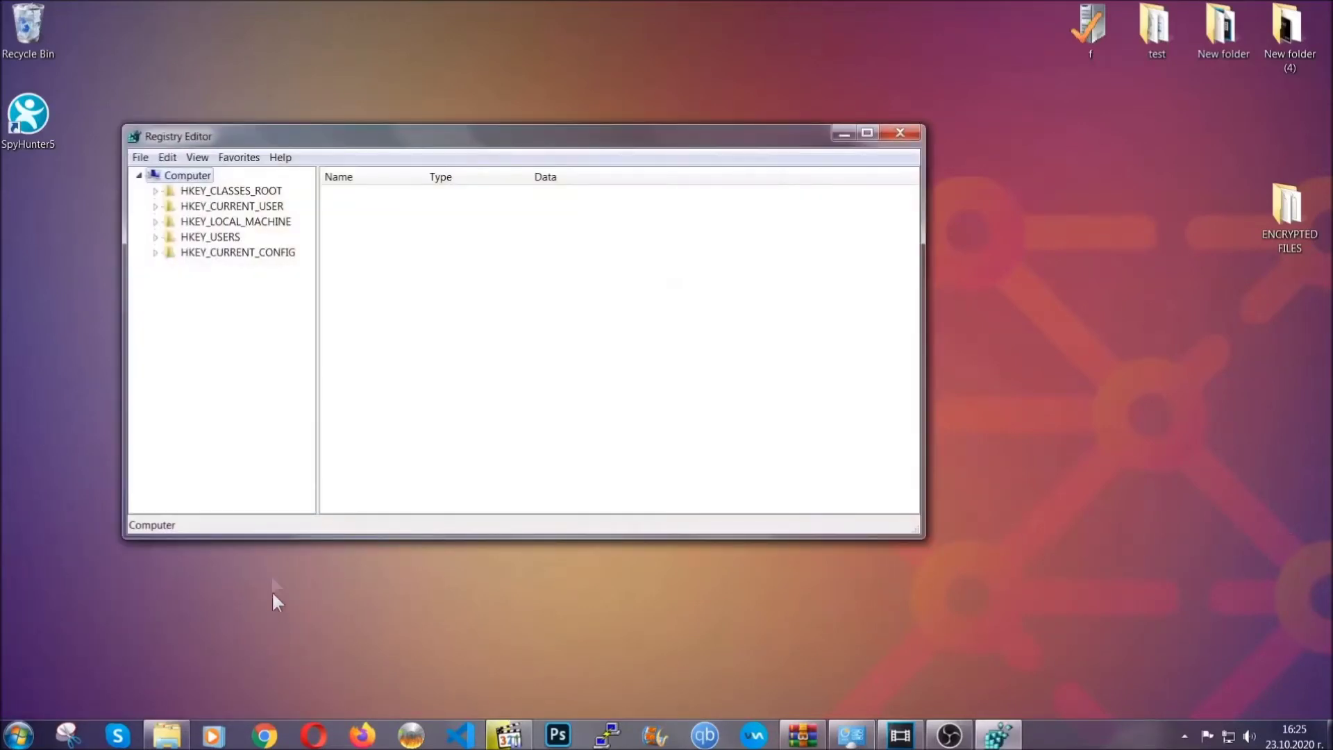
# Step: Export the entire registry to the desktop as BACKUP
pyautogui.click(141, 159)
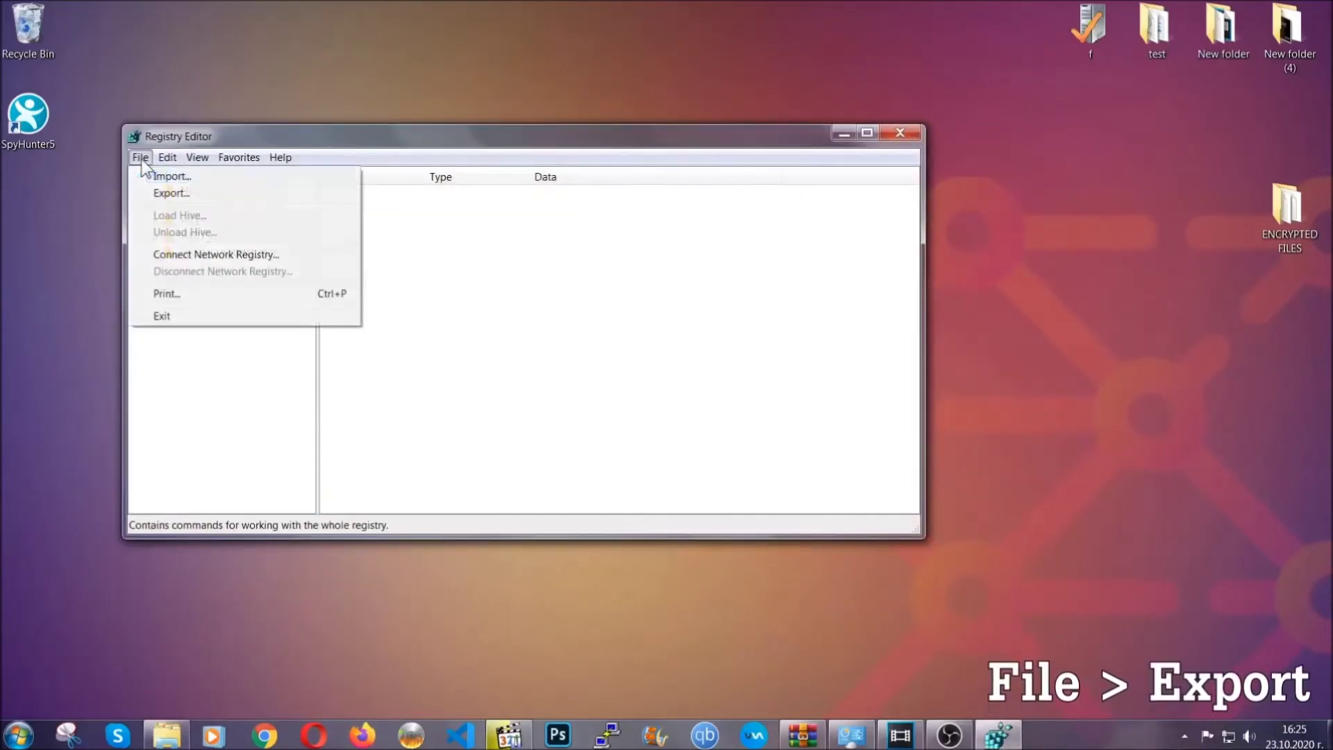
pyautogui.click(173, 193)
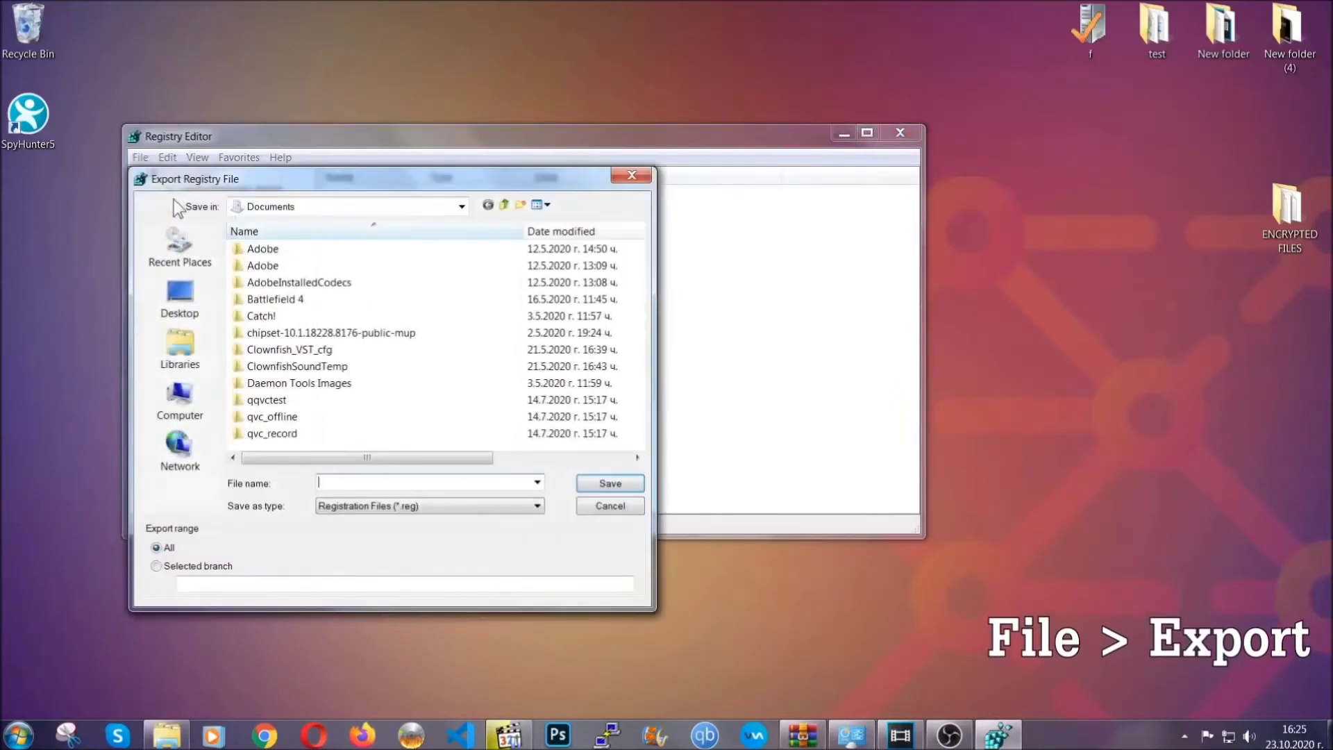
pyautogui.click(175, 299)
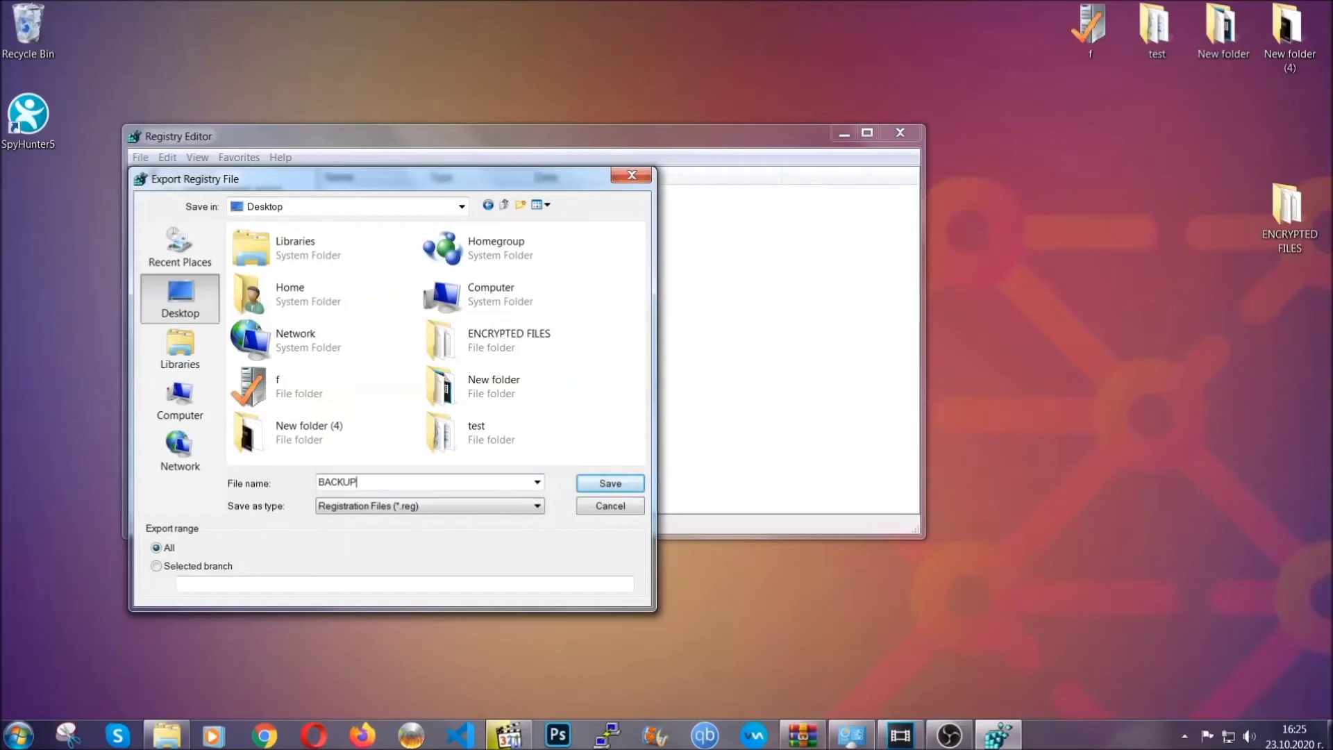
pyautogui.click(601, 486)
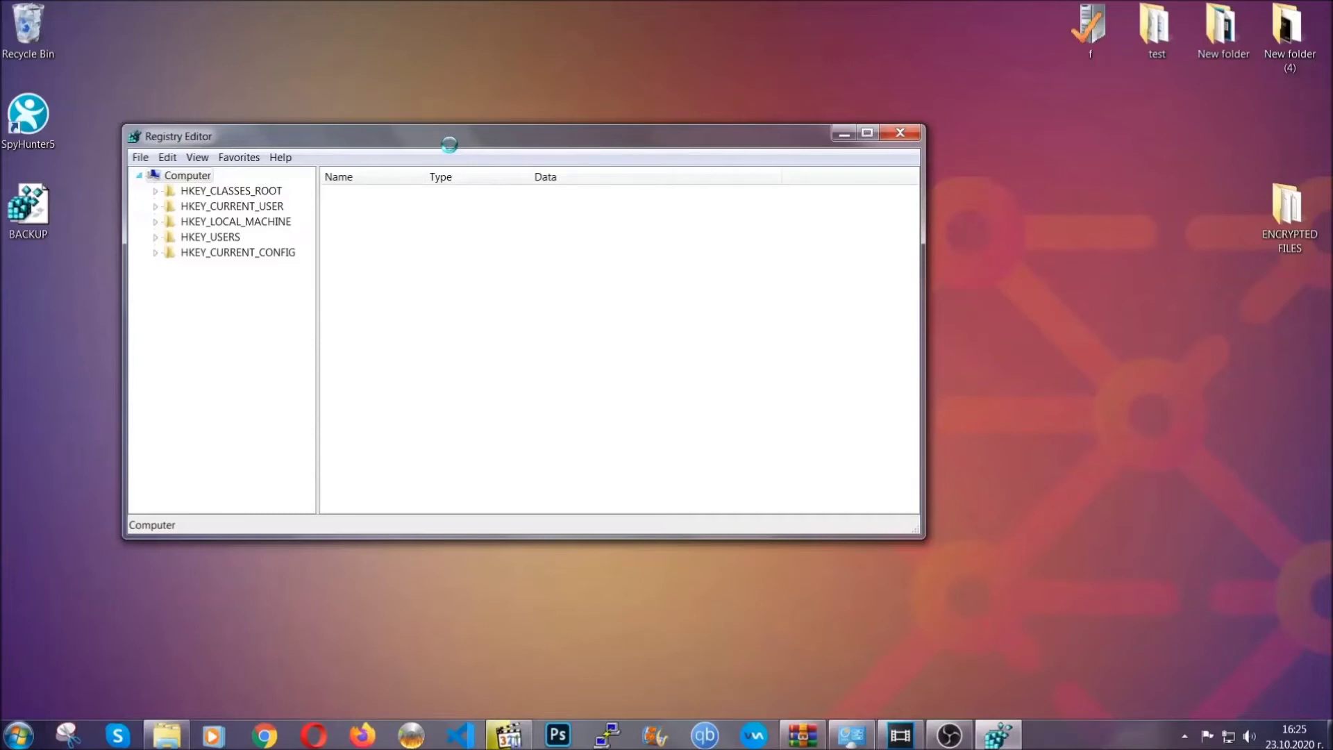
pyautogui.moveTo(449, 144); pyautogui.dragTo(582, 189)
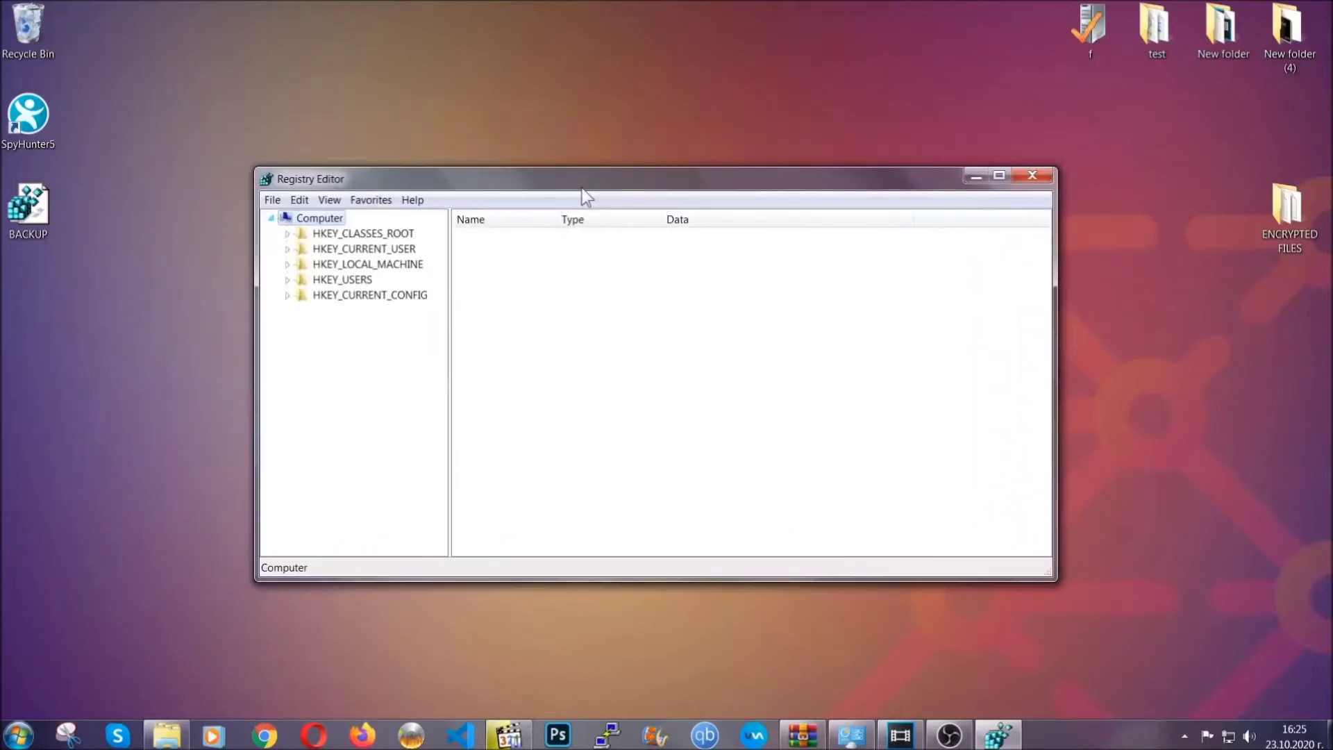
pyautogui.click(270, 199)
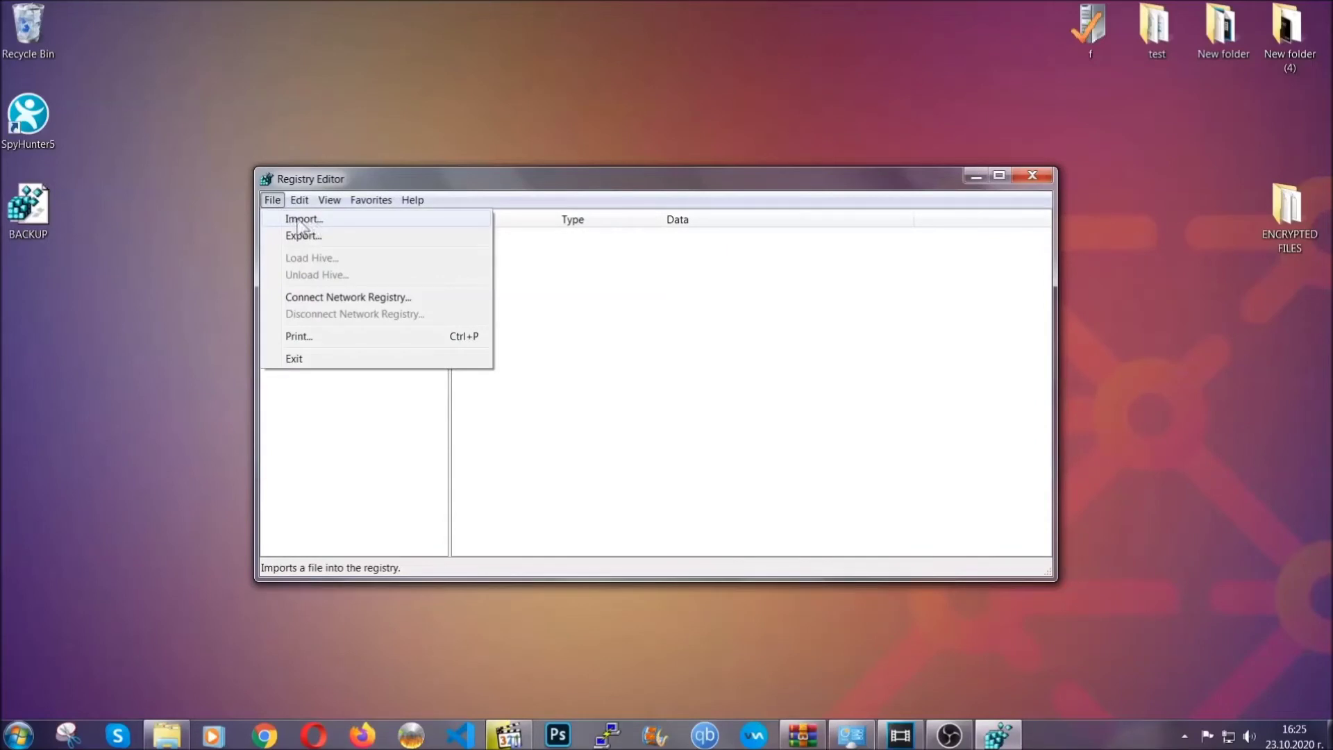
pyautogui.click(274, 203)
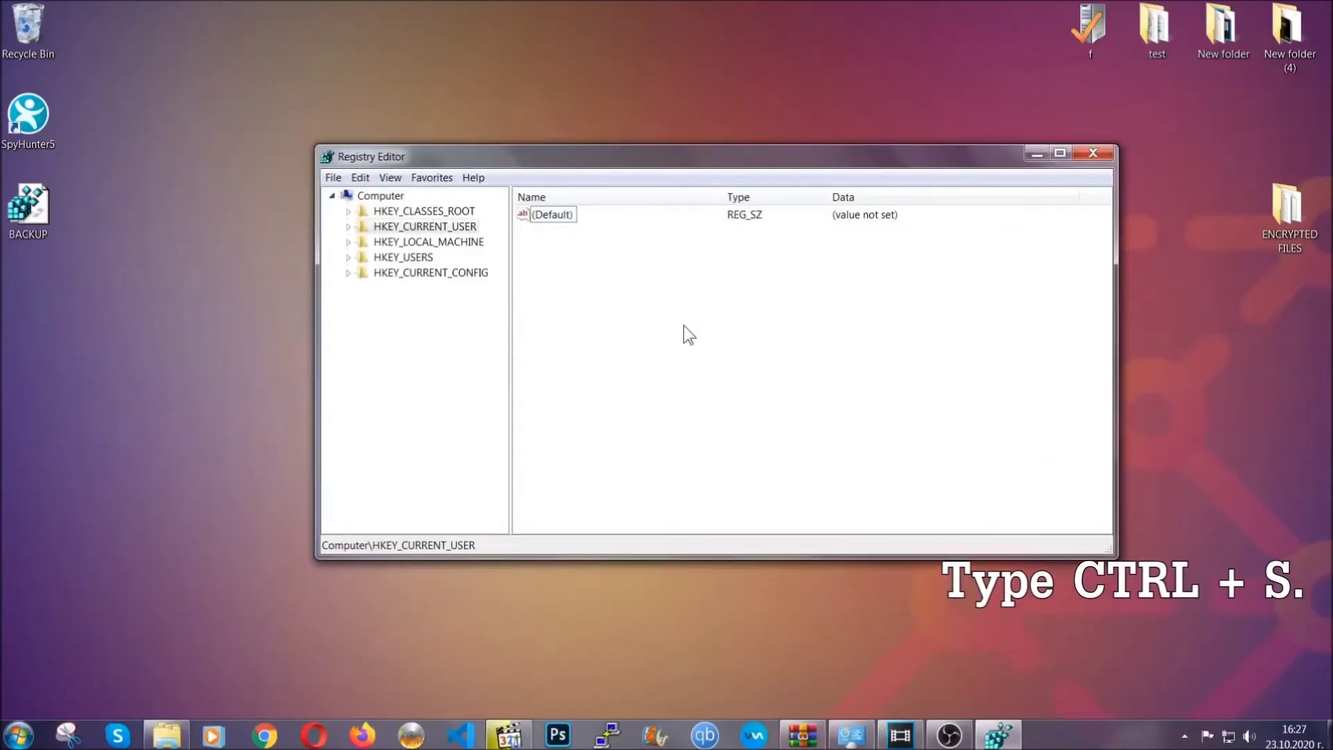
# Step: Search the registry for RunOnce, then open the HKCU CurrentVersion Run key listing THE VIRUS
pyautogui.hotkey('ctrl', 'f')
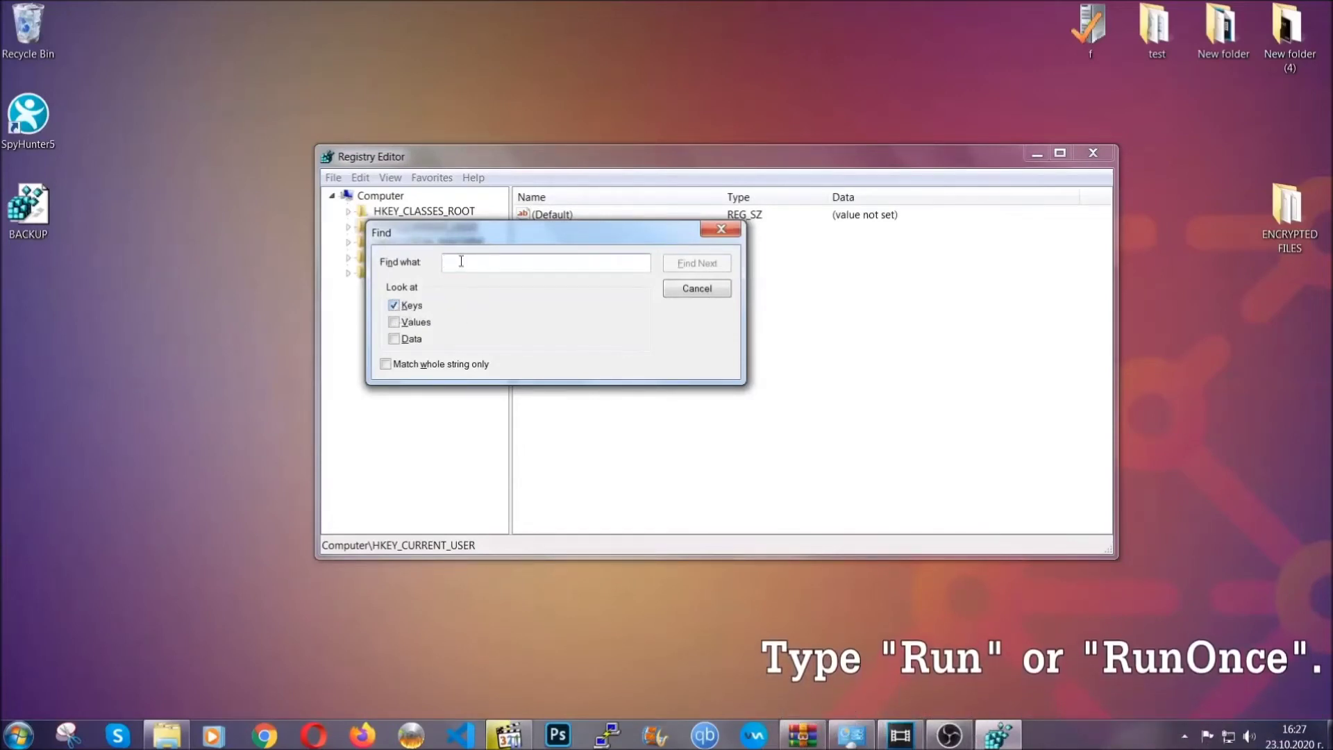
pyautogui.write('RunOnce')
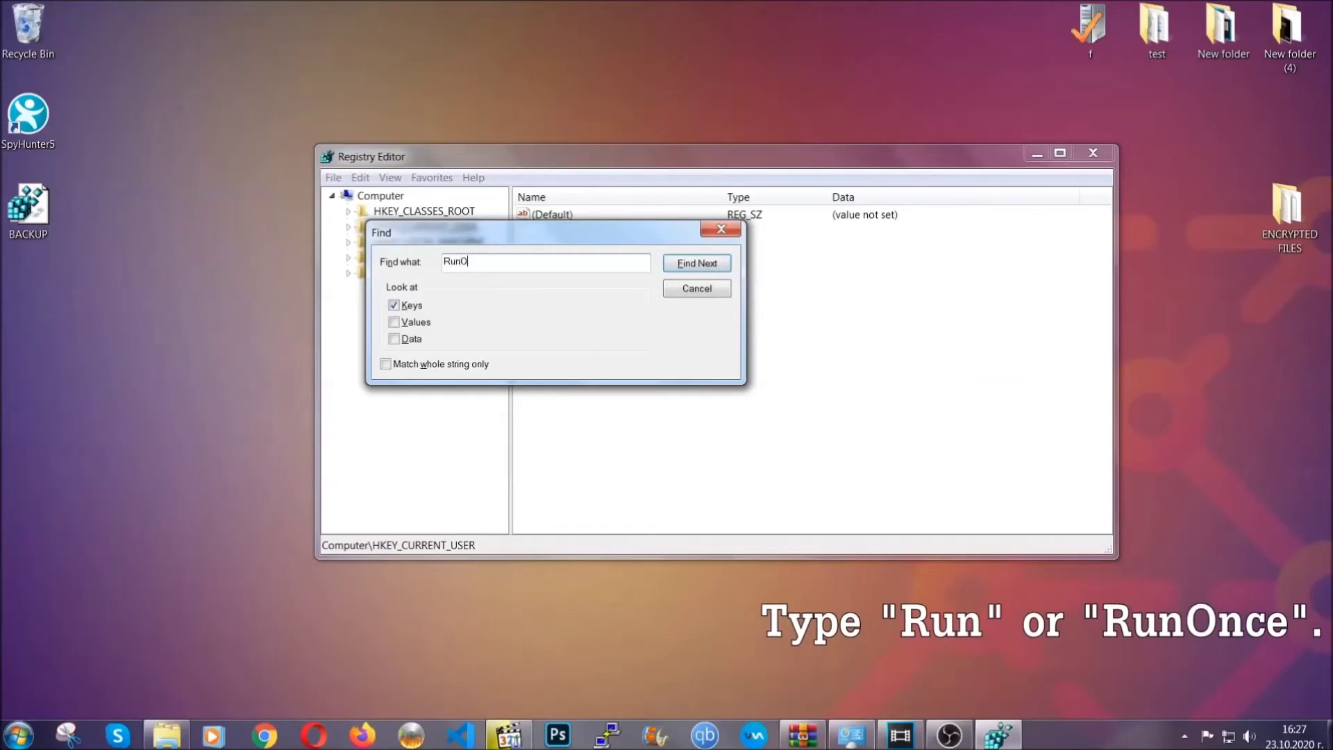
pyautogui.click(713, 268)
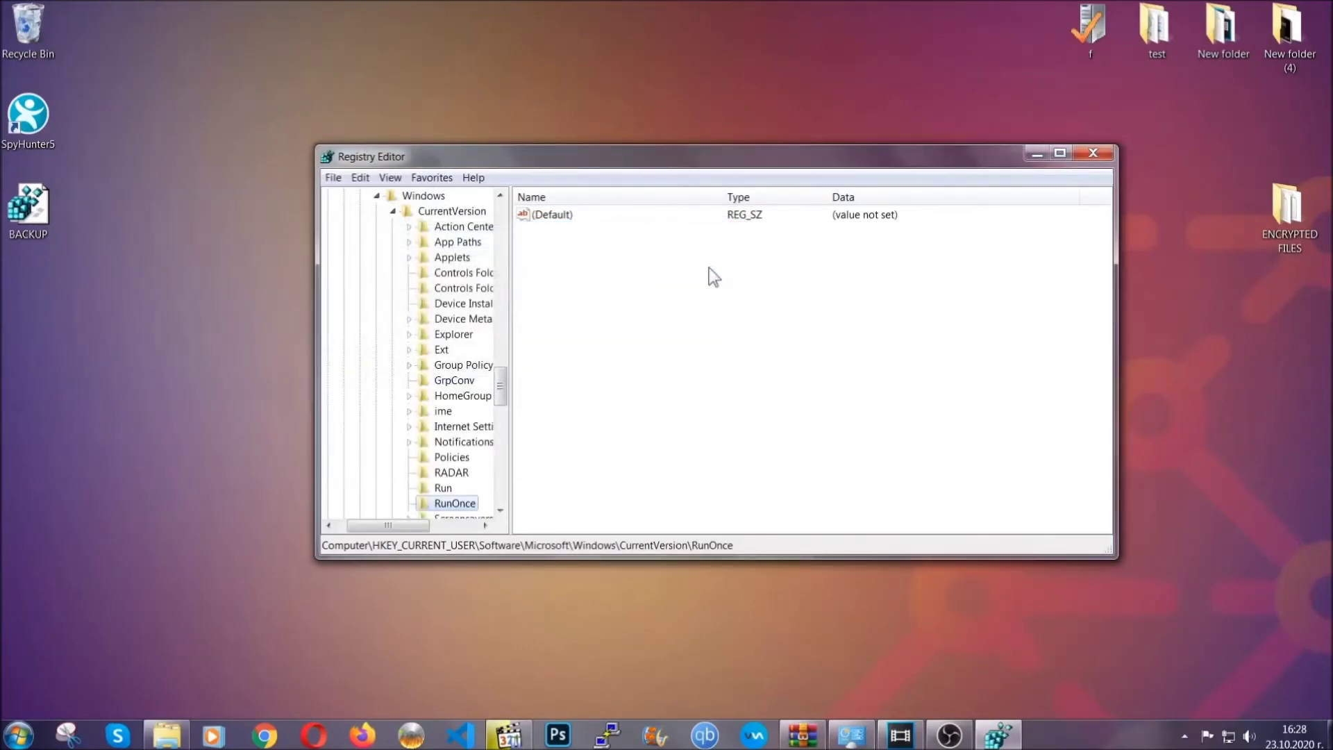
pyautogui.moveTo(507, 378); pyautogui.dragTo(505, 407)
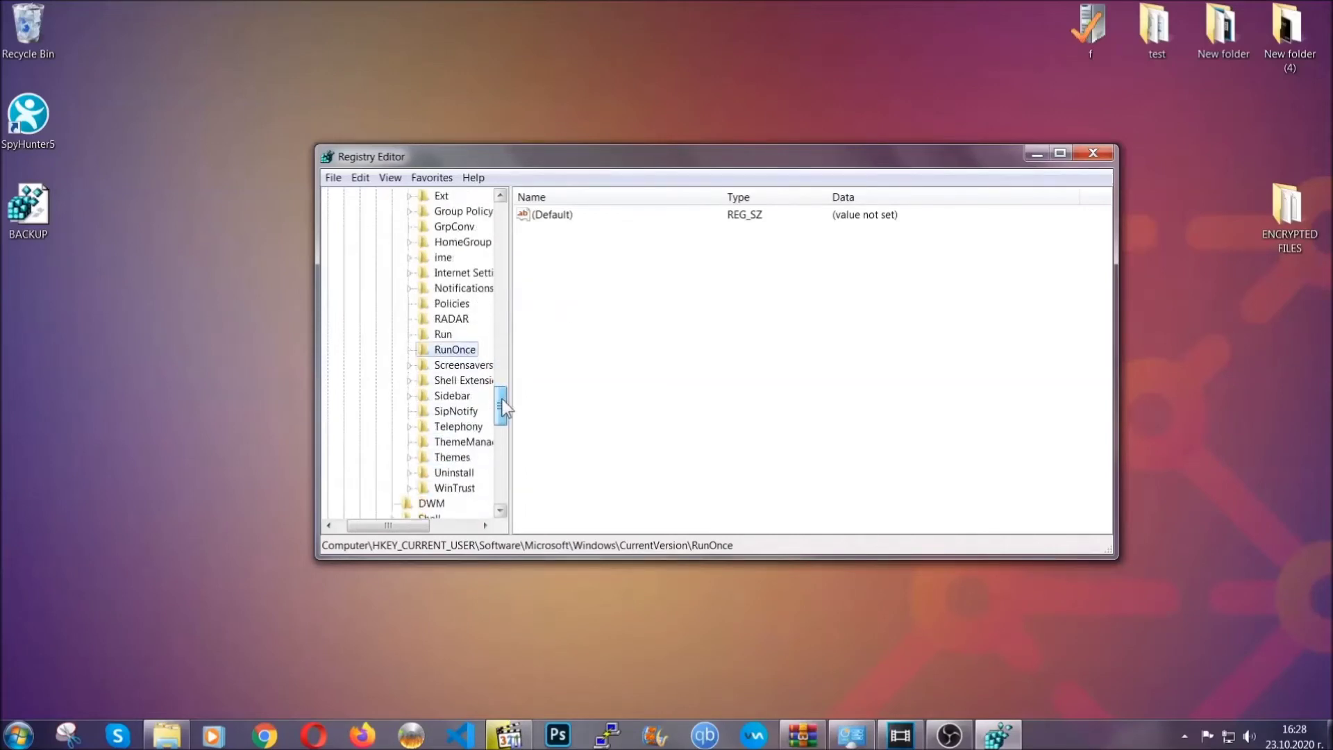
pyautogui.click(443, 334)
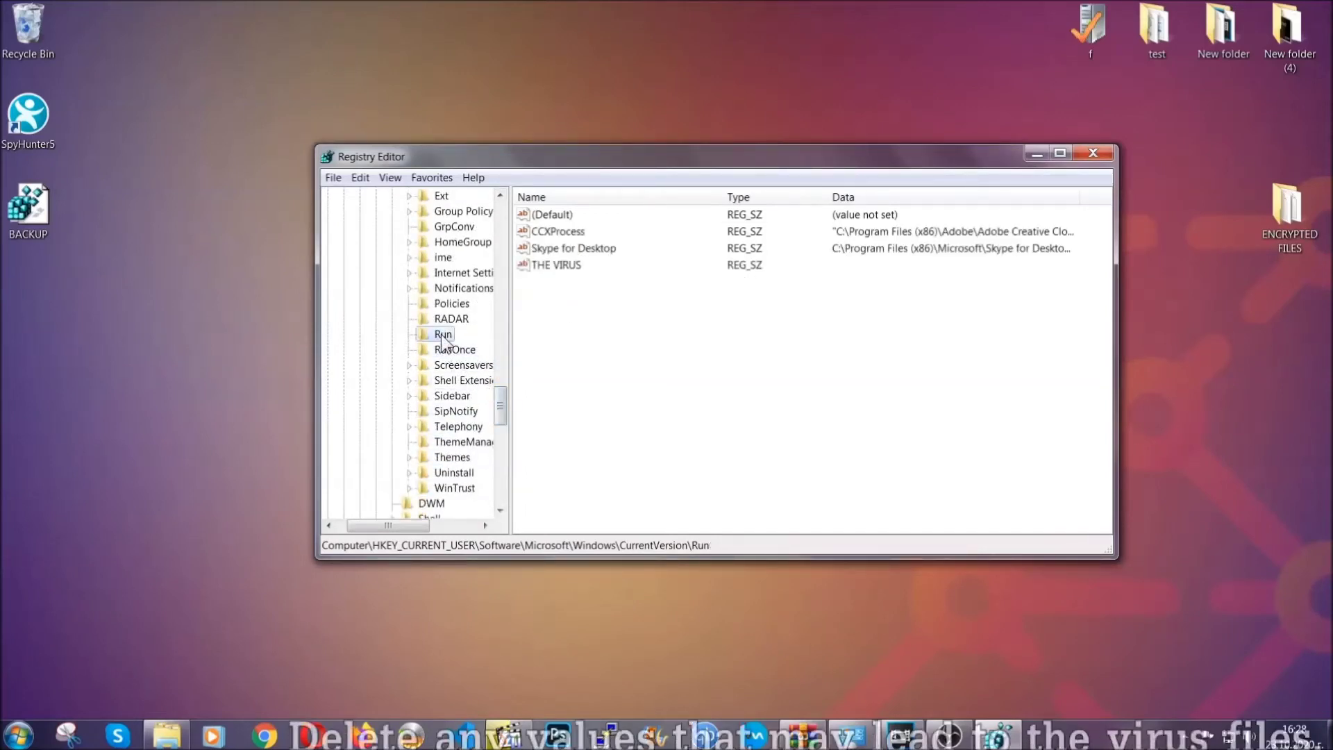
# Step: Delete the THE VIRUS value from the Run key and confirm the deletion
pyautogui.click(547, 267)
pyautogui.rightClick(547, 267)
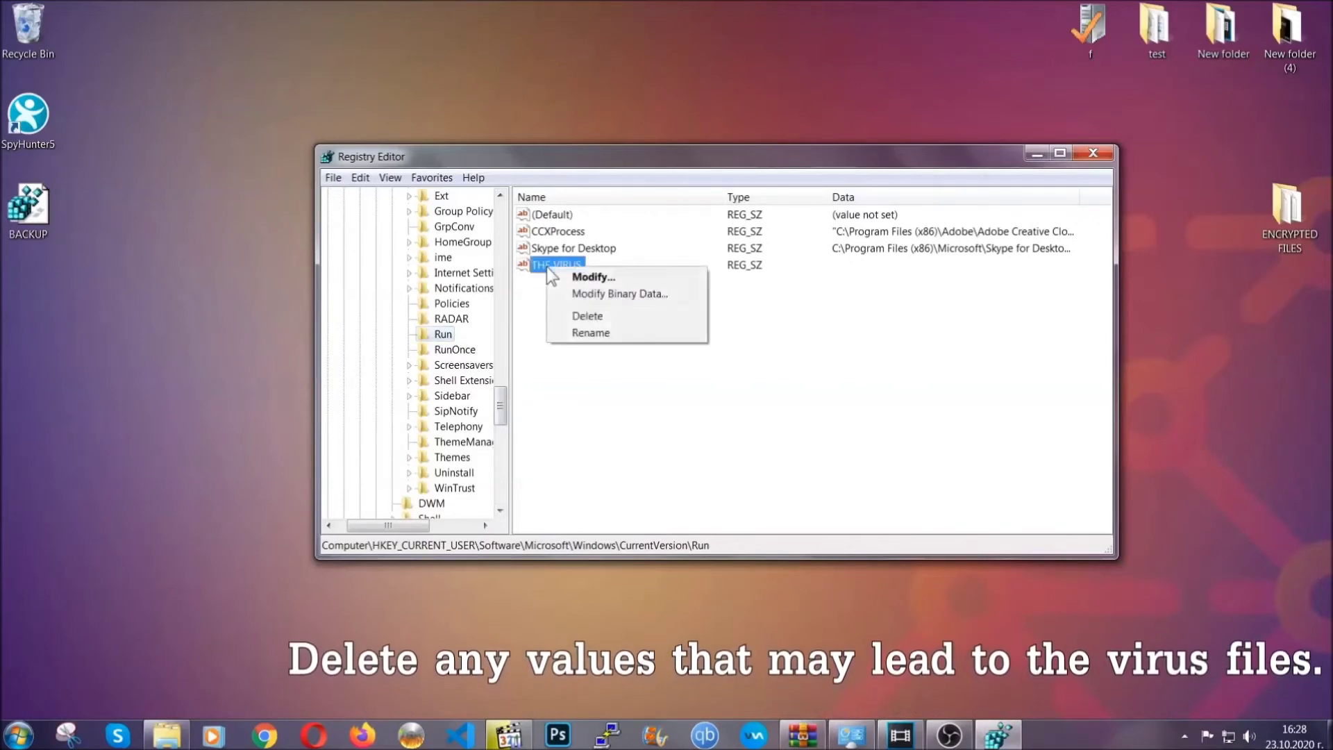
pyautogui.click(577, 317)
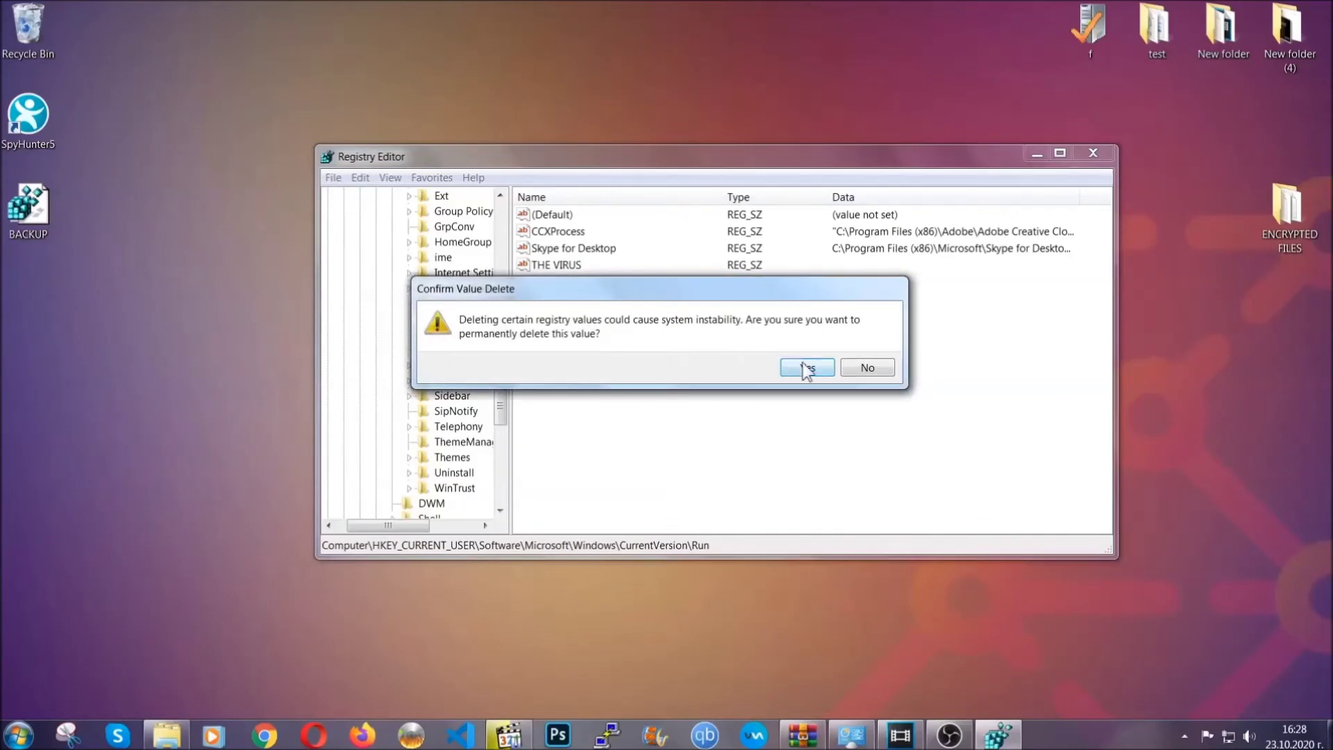
pyautogui.click(807, 368)
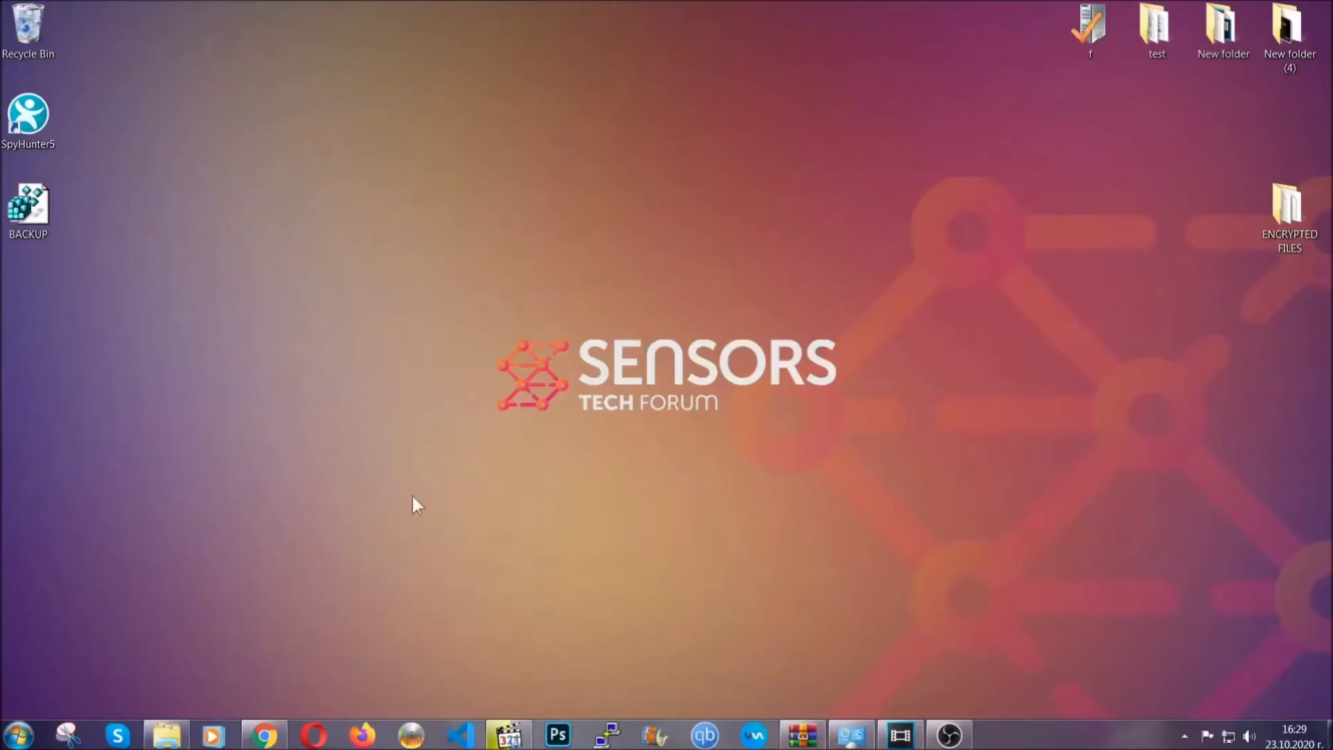
# Step: Bring up Chrome showing the 'Decrypt (Recover) Files Encrypted by Ransomware' article
pyautogui.click(265, 738)
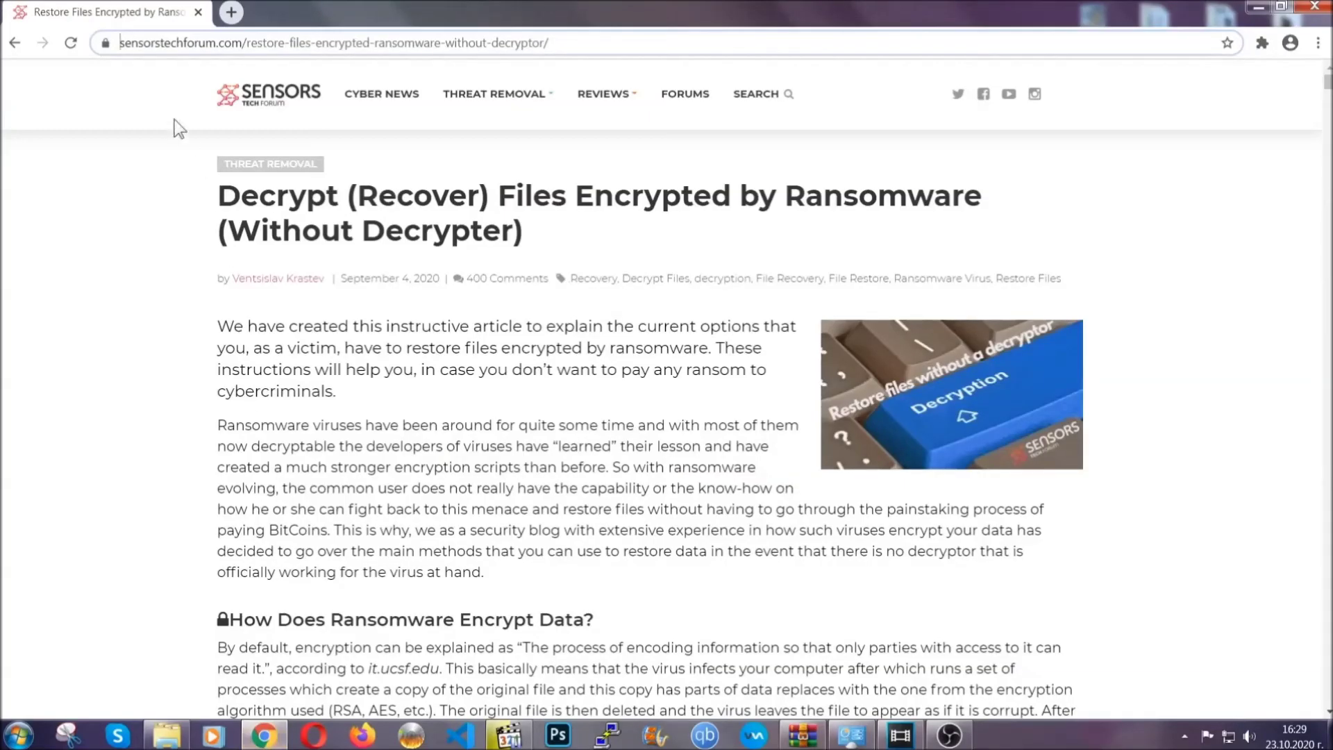
# Step: Select the recovery article's web address, then scroll down and expand 'Method 2 - Restore Data via Windows Backup'
pyautogui.moveTo(122, 43); pyautogui.dragTo(602, 49)
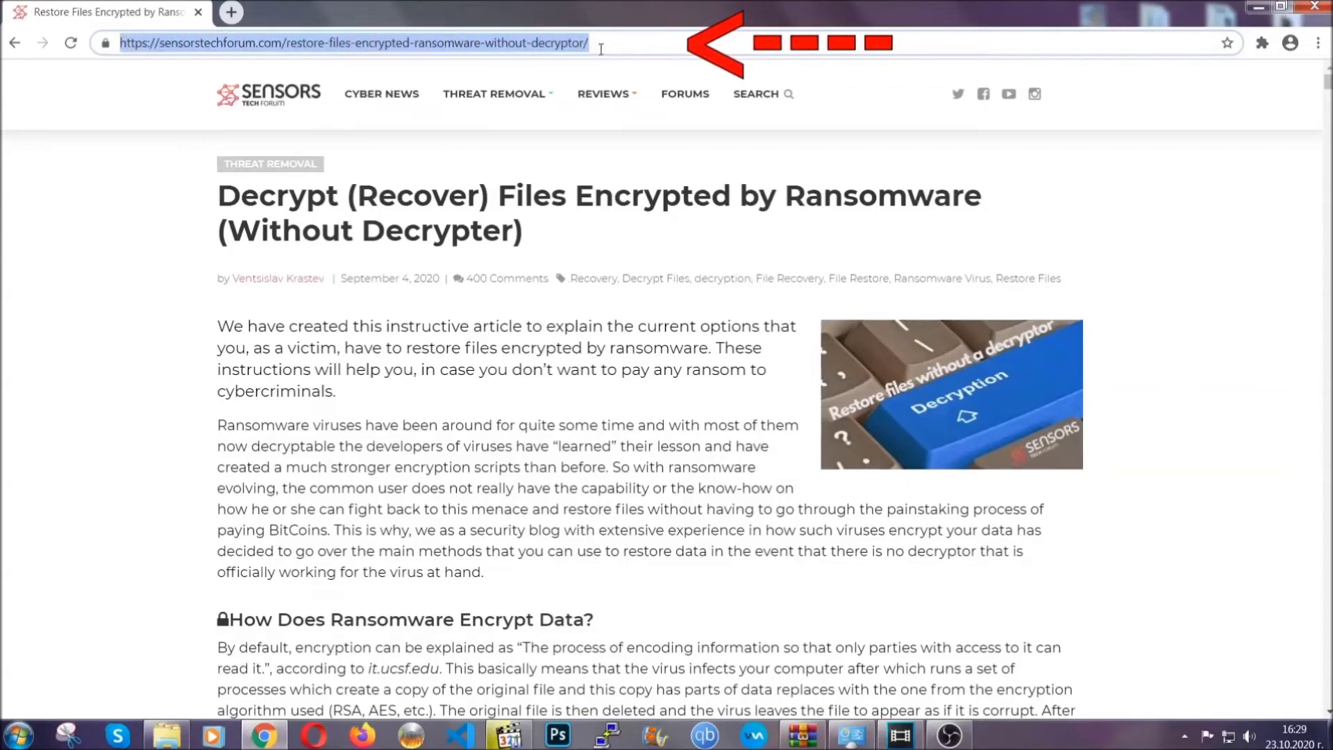
pyautogui.moveTo(597, 123)
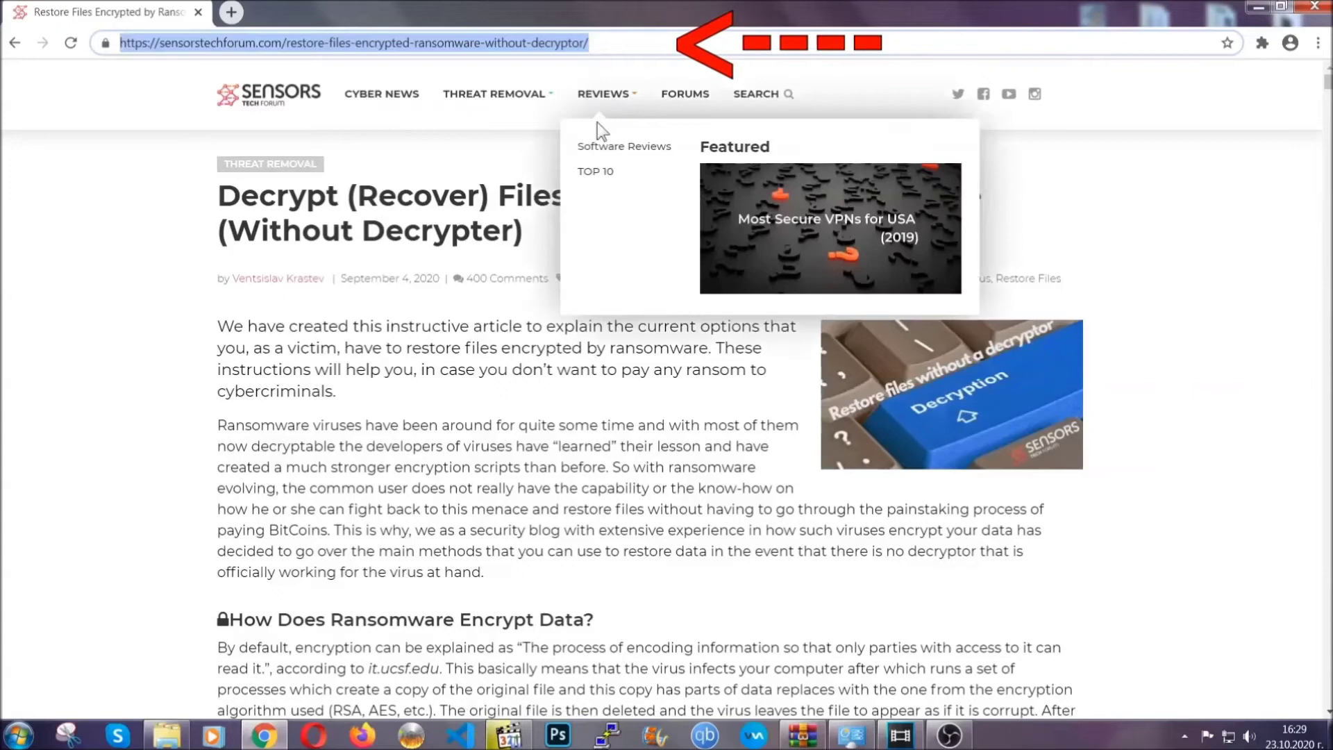
pyautogui.scroll(-5, 685, 379)
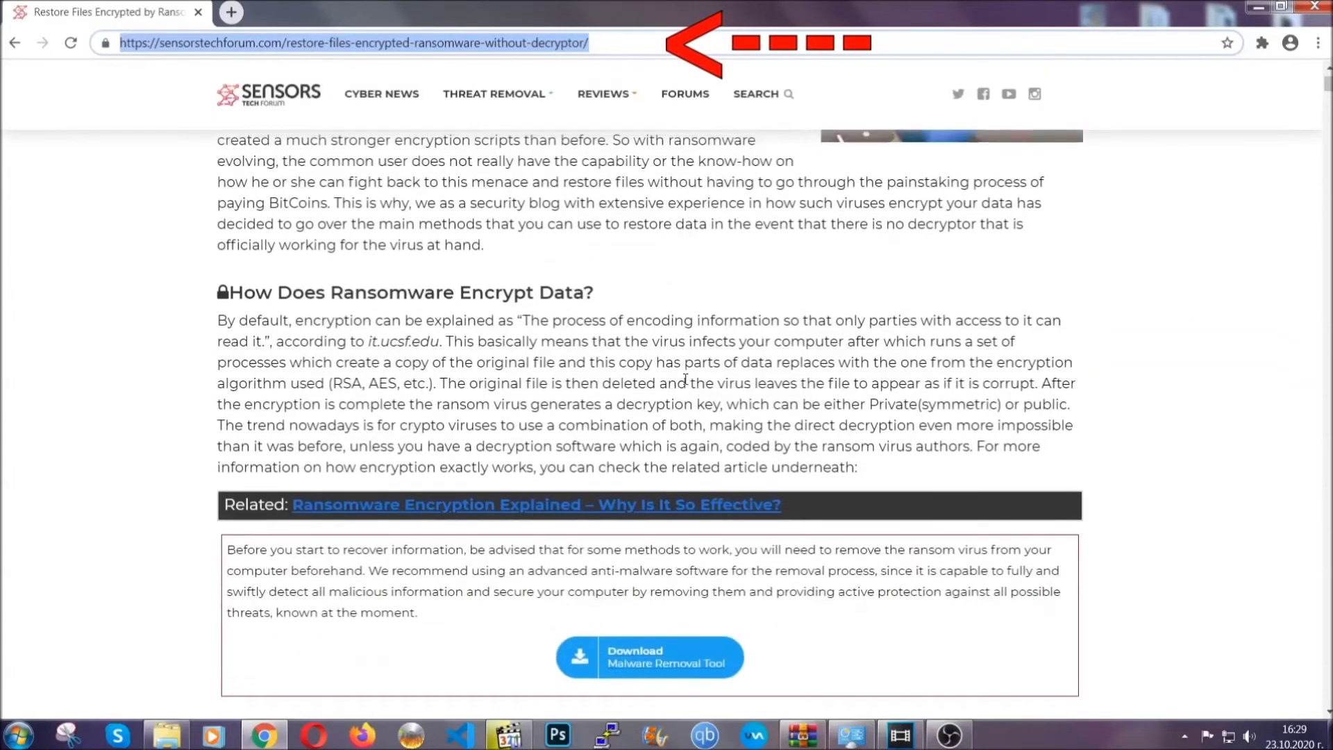
pyautogui.scroll(-5, 685, 379)
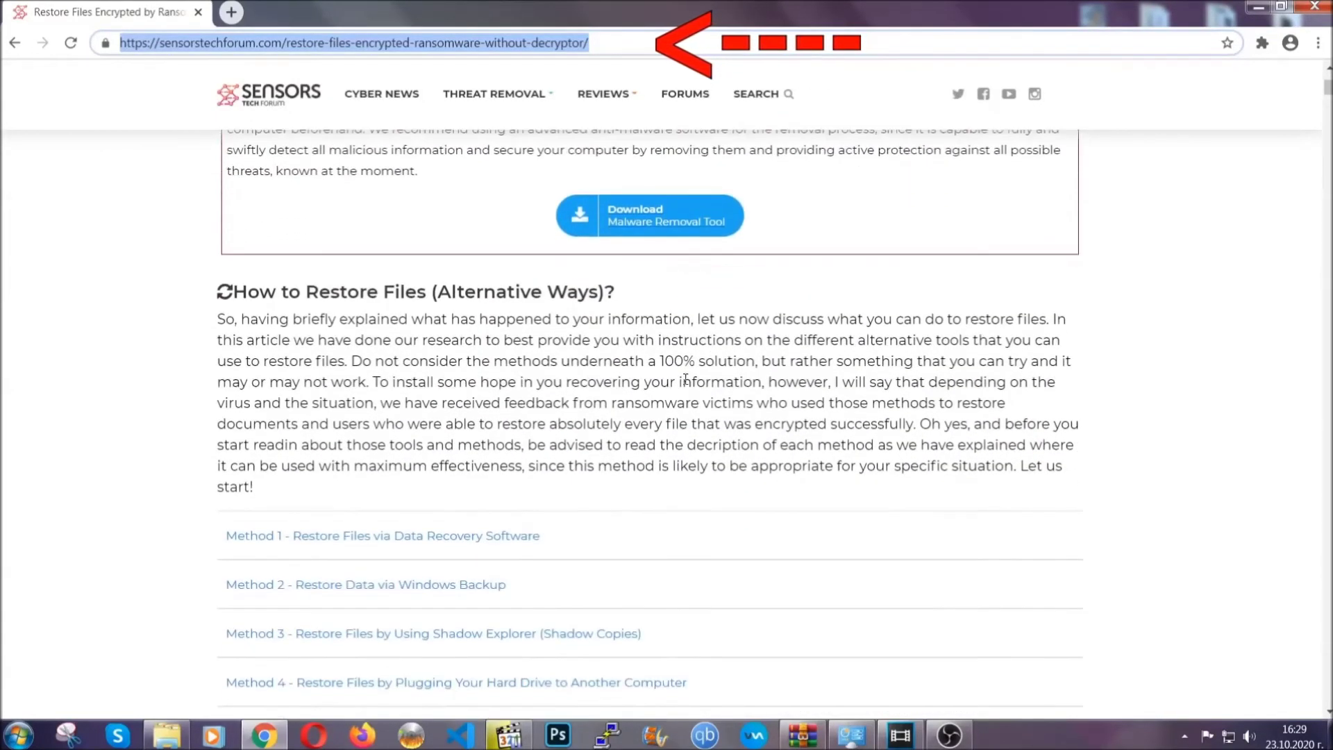
pyautogui.scroll(-1, 685, 380)
pyautogui.scroll(-2, 688, 386)
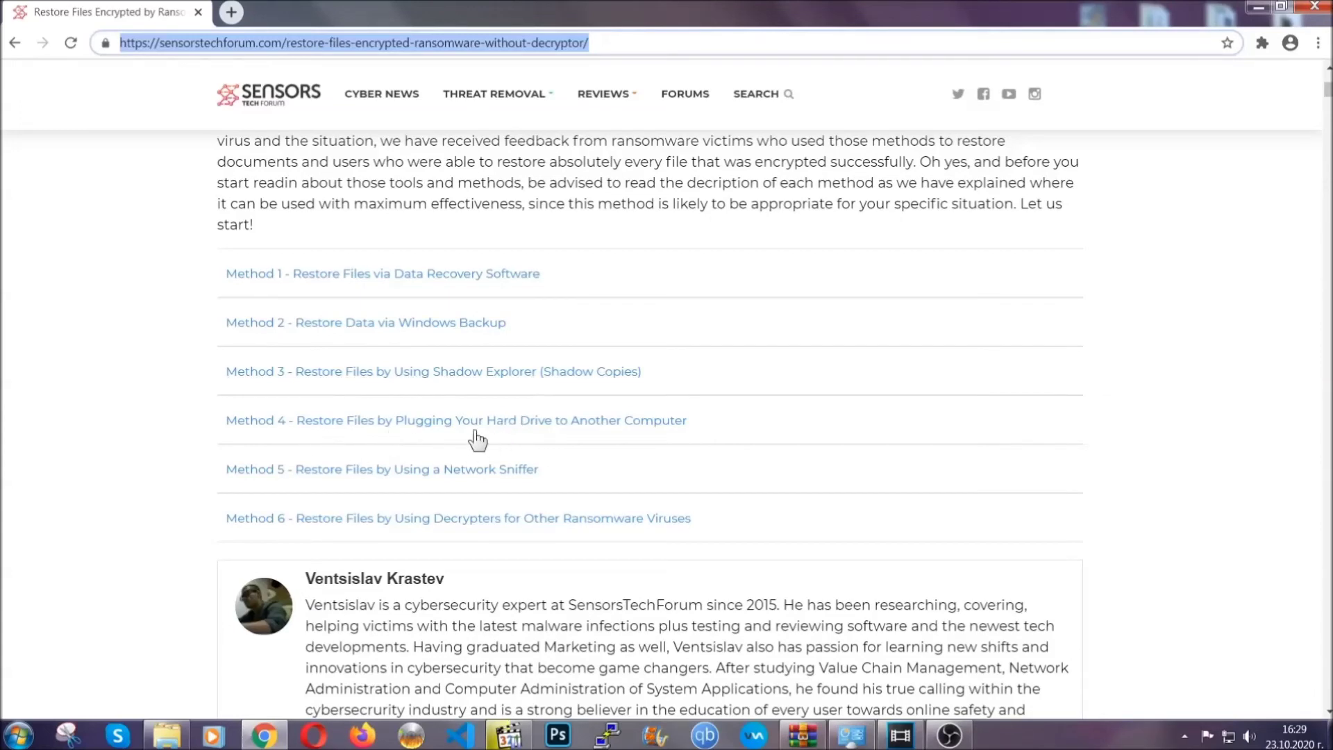
pyautogui.click(411, 321)
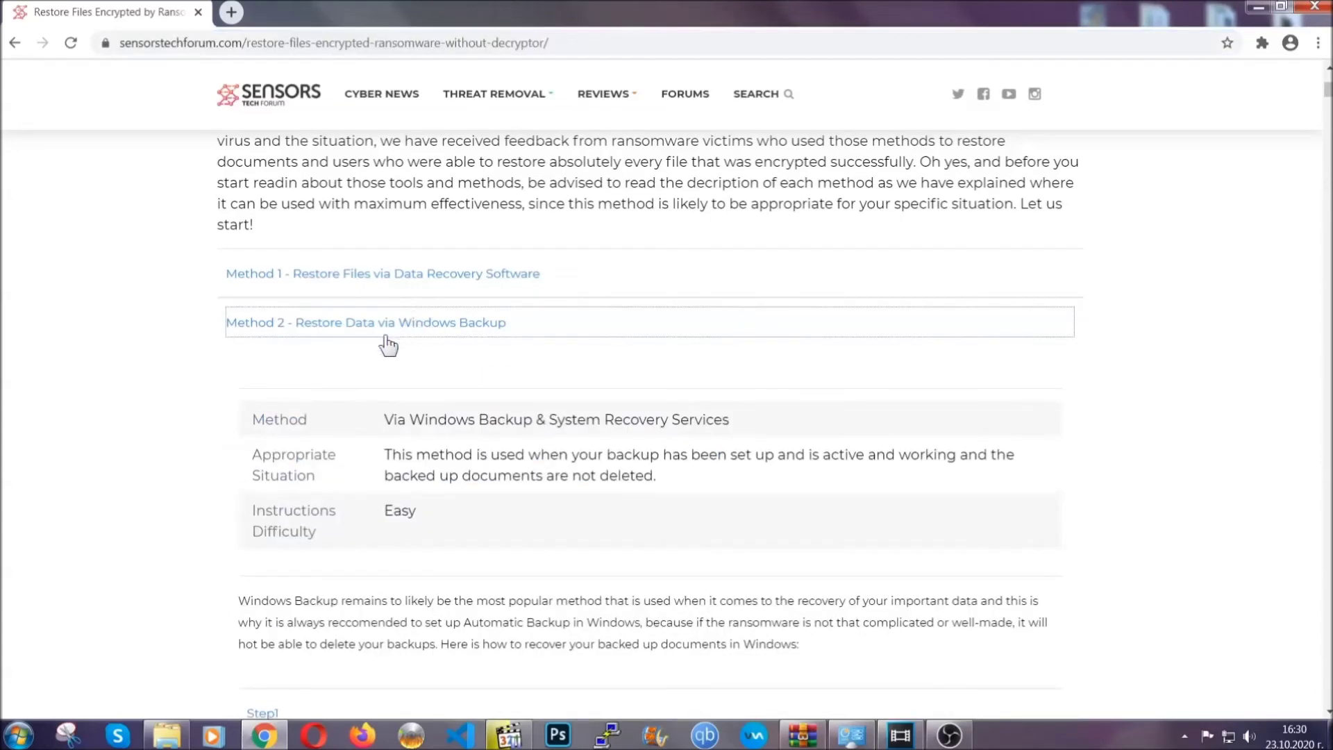
# Step: Expand Step1, Step2 and Step3 of the Windows Backup instructions, revealing the Settings image
pyautogui.moveTo(384, 417); pyautogui.dragTo(467, 515)
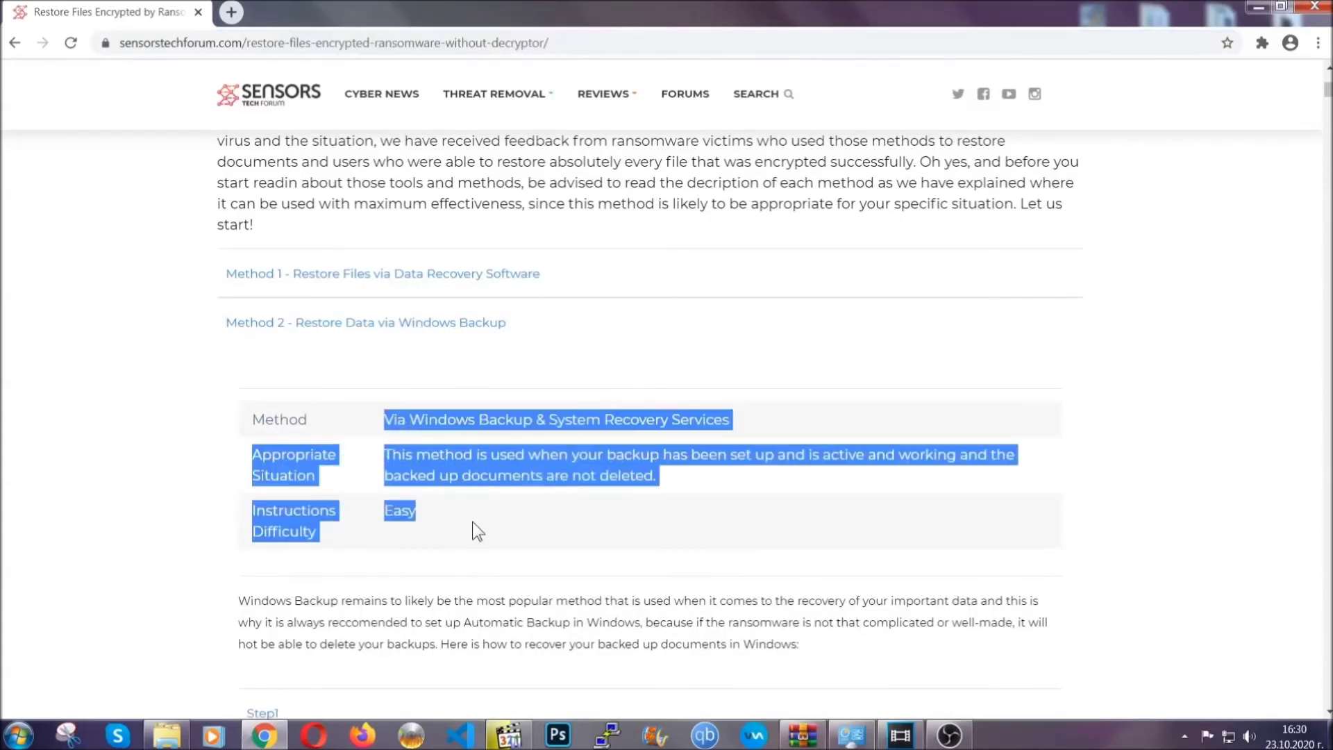
pyautogui.click(475, 520)
pyautogui.scroll(-4, 476, 518)
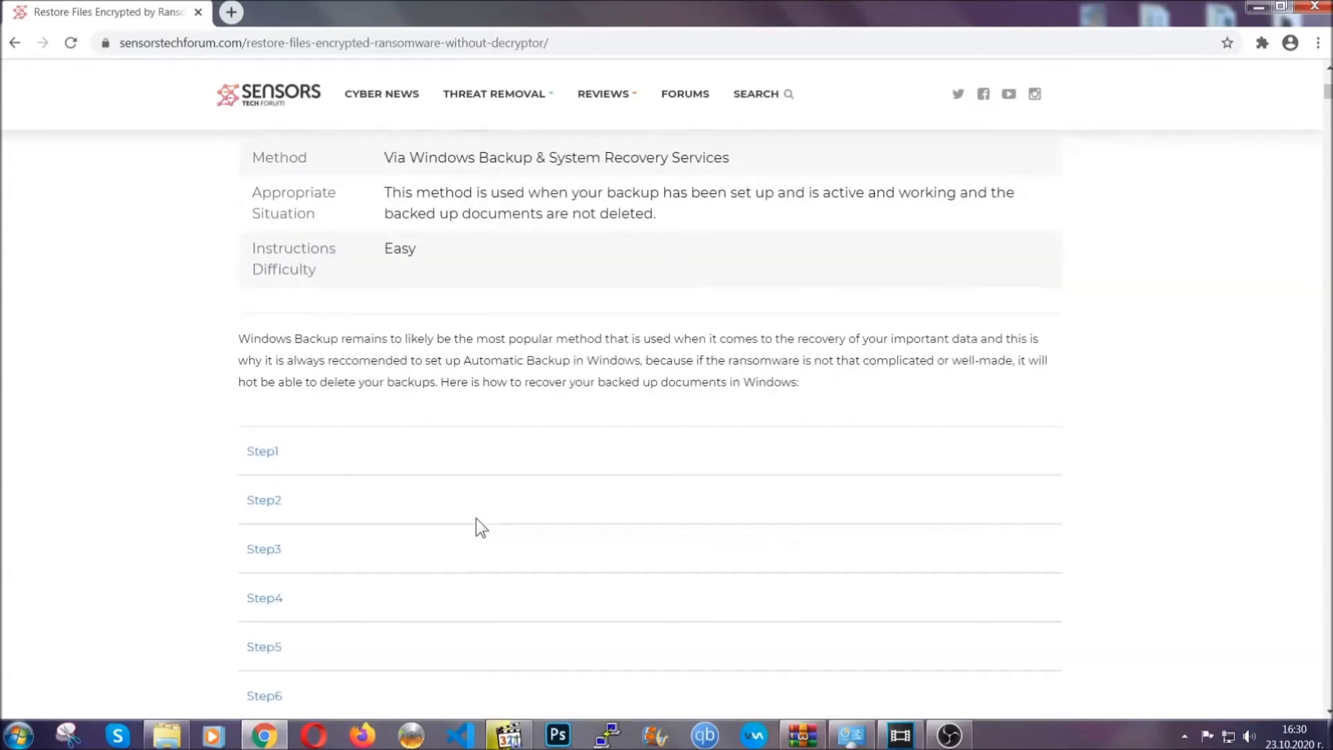
pyautogui.scroll(-1, 477, 518)
pyautogui.click(277, 365)
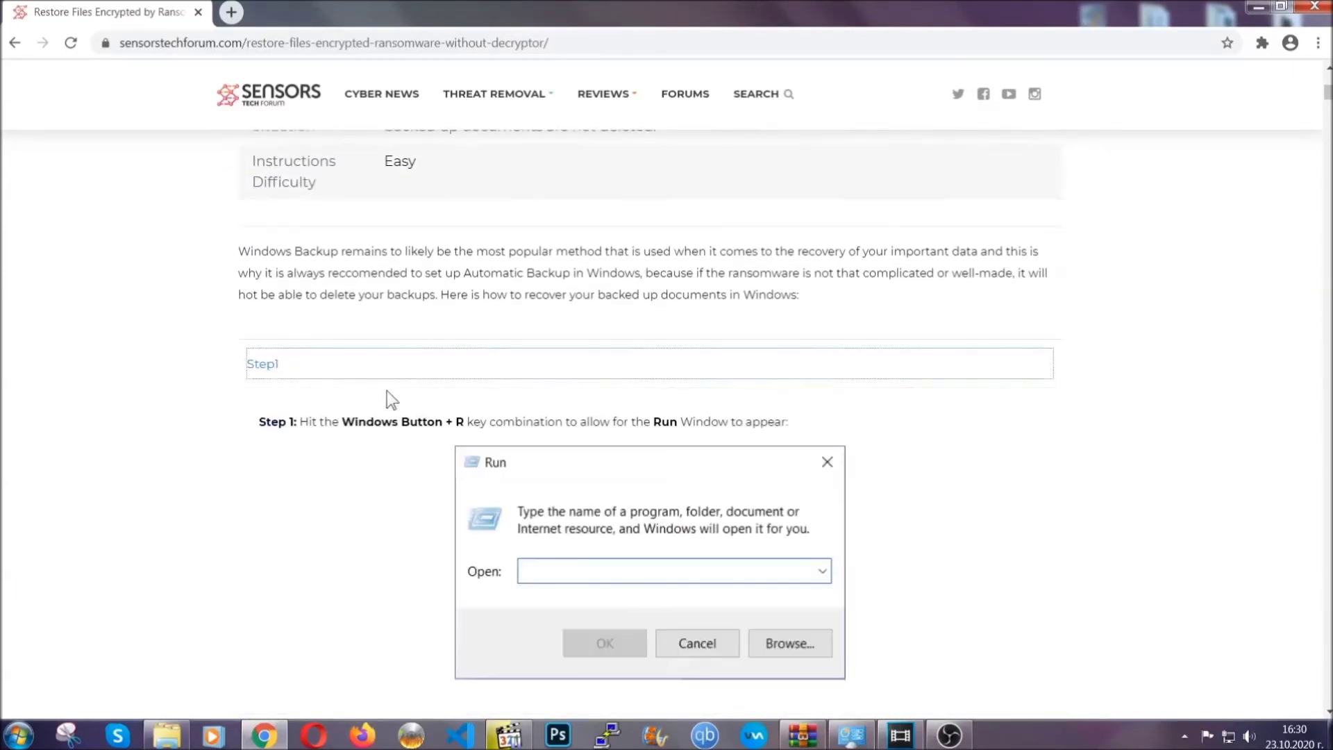
pyautogui.scroll(-5, 625, 432)
pyautogui.click(313, 438)
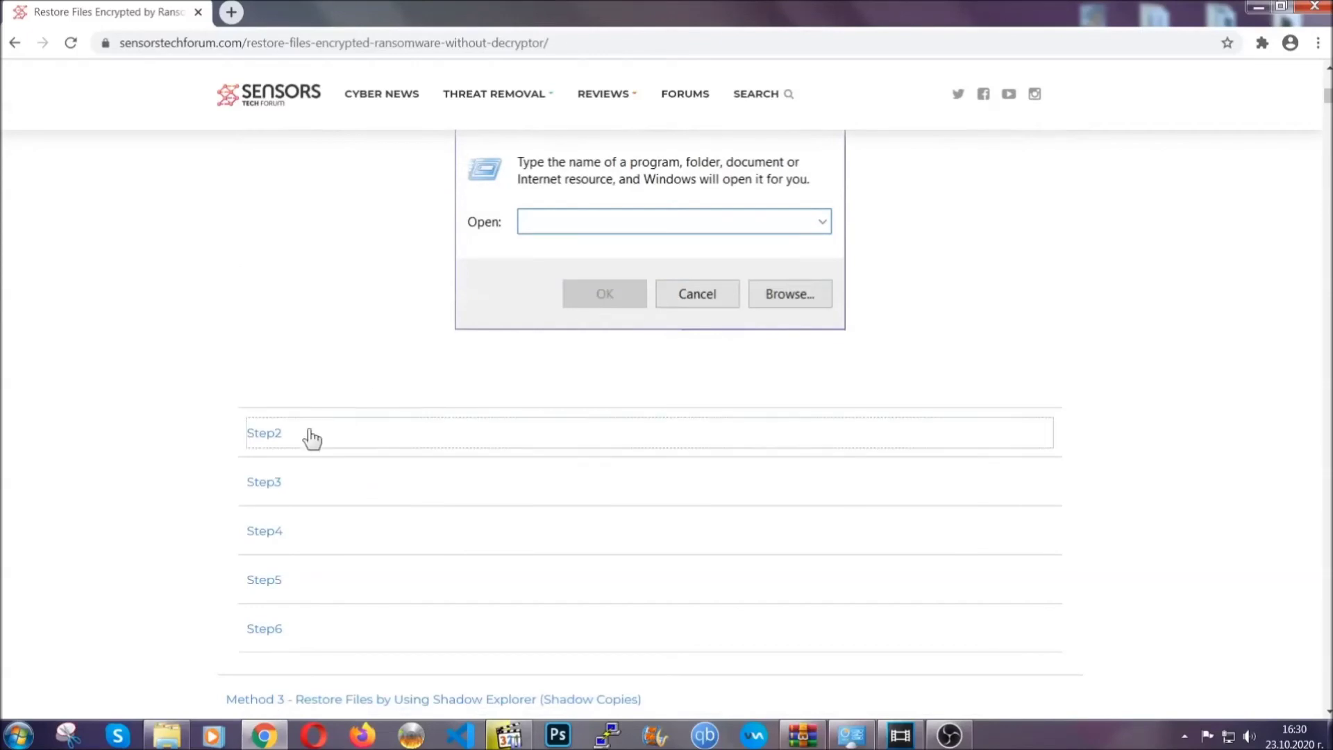
pyautogui.scroll(-4, 598, 438)
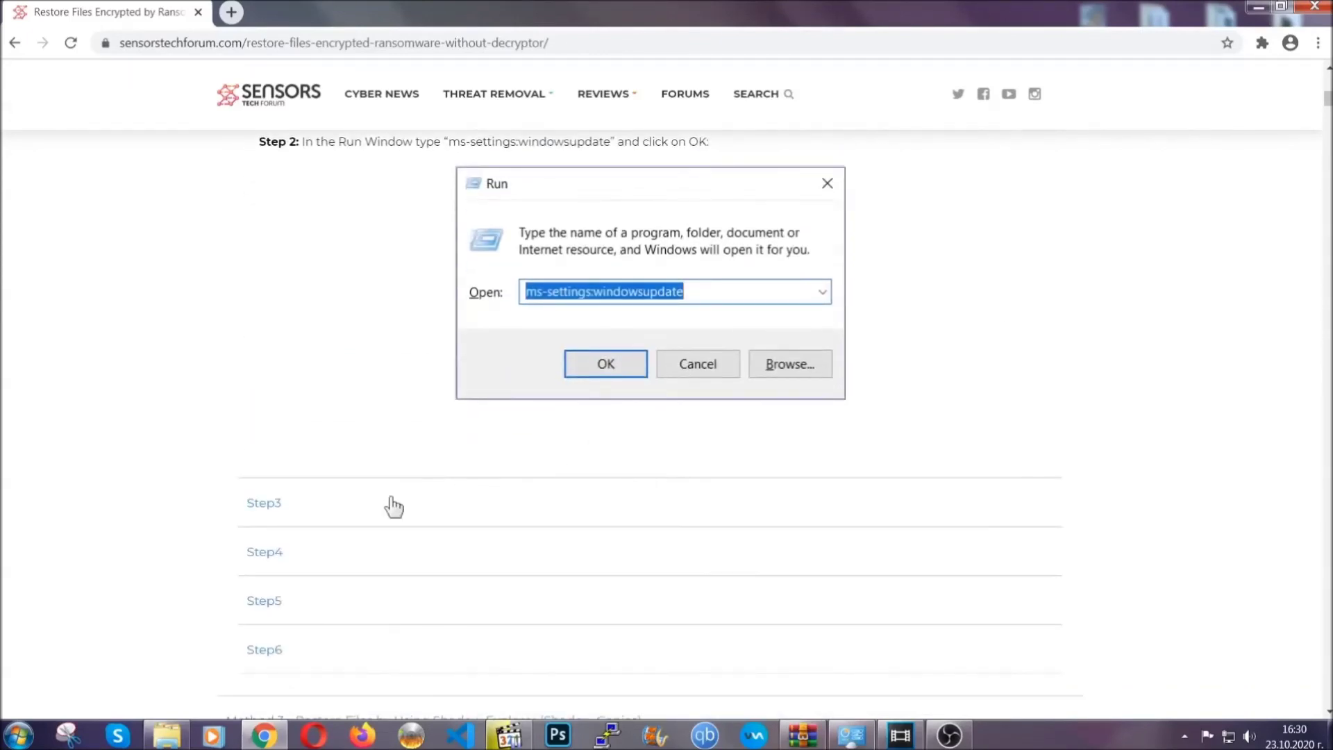
pyautogui.click(395, 503)
# Step: Read further down the instructions, scroll back up, and minimize Chrome to show the desktop
pyautogui.scroll(-3, 589, 472)
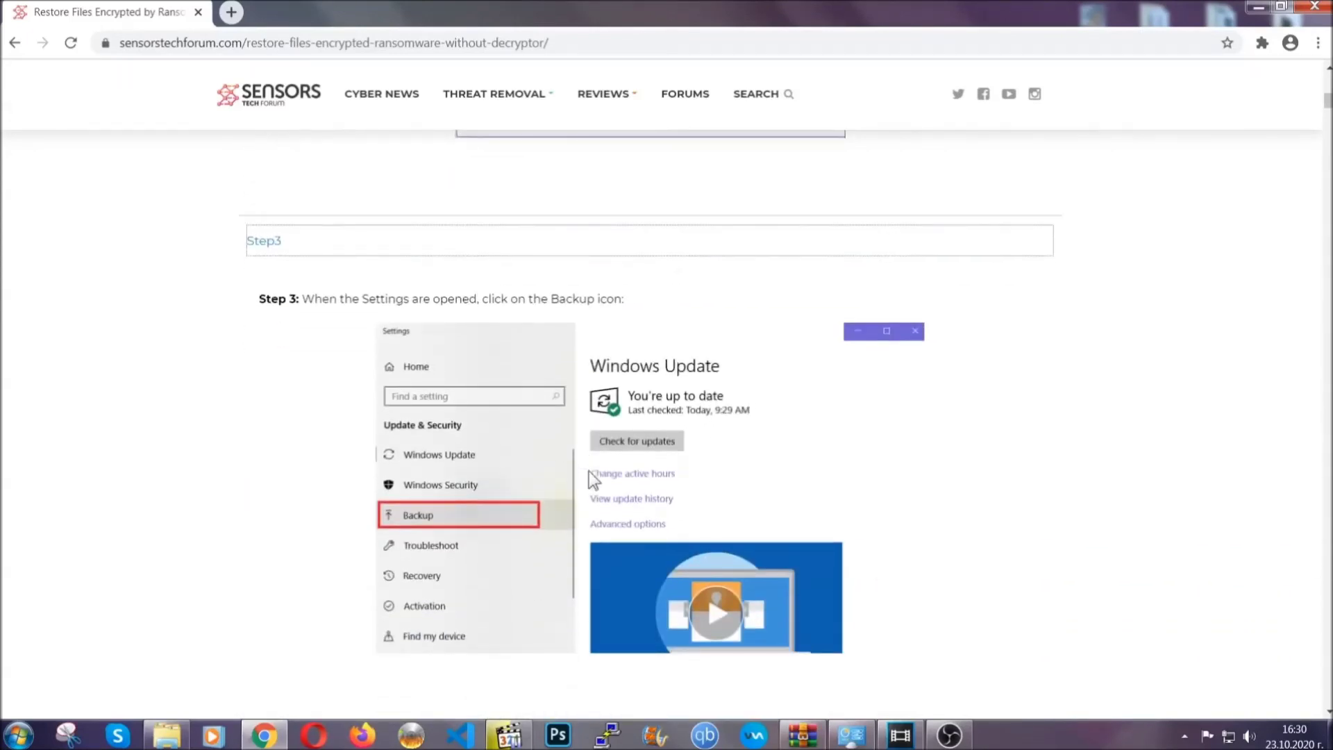
pyautogui.scroll(-3, 588, 472)
pyautogui.scroll(-2, 586, 474)
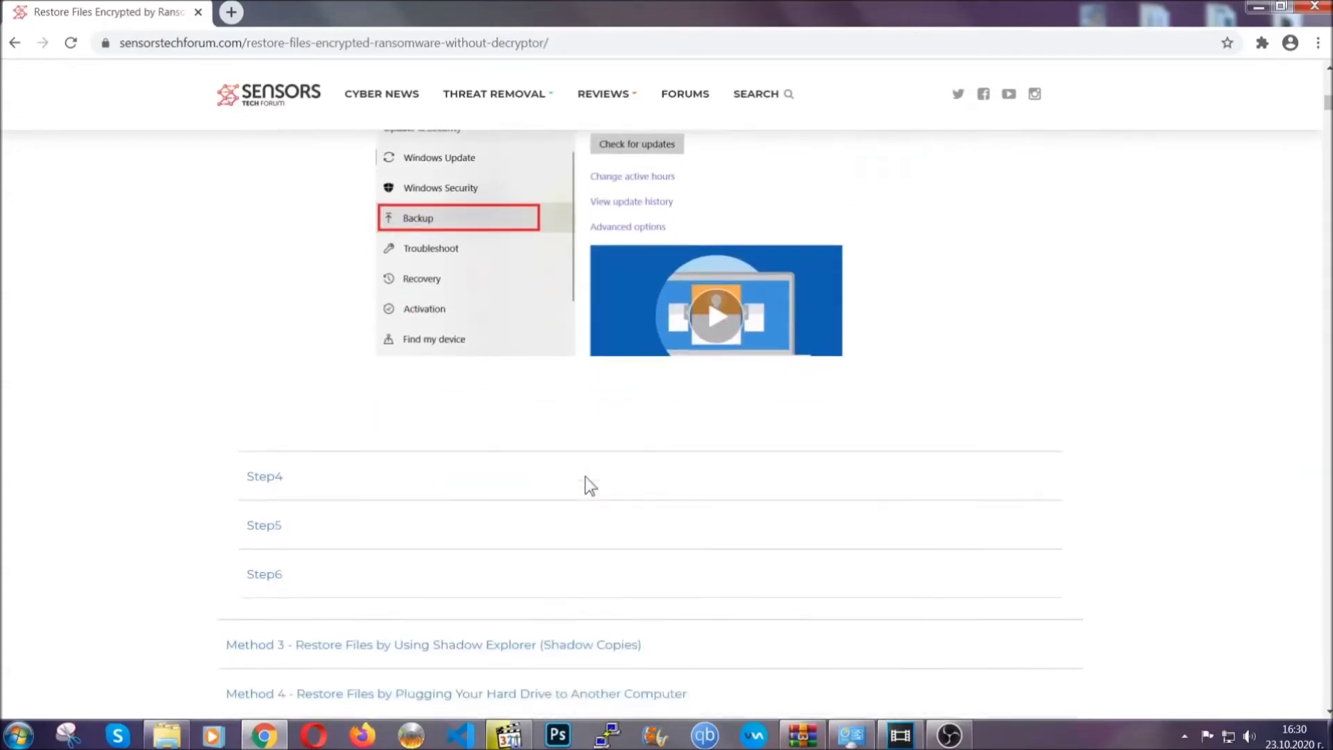
pyautogui.scroll(-8, 586, 477)
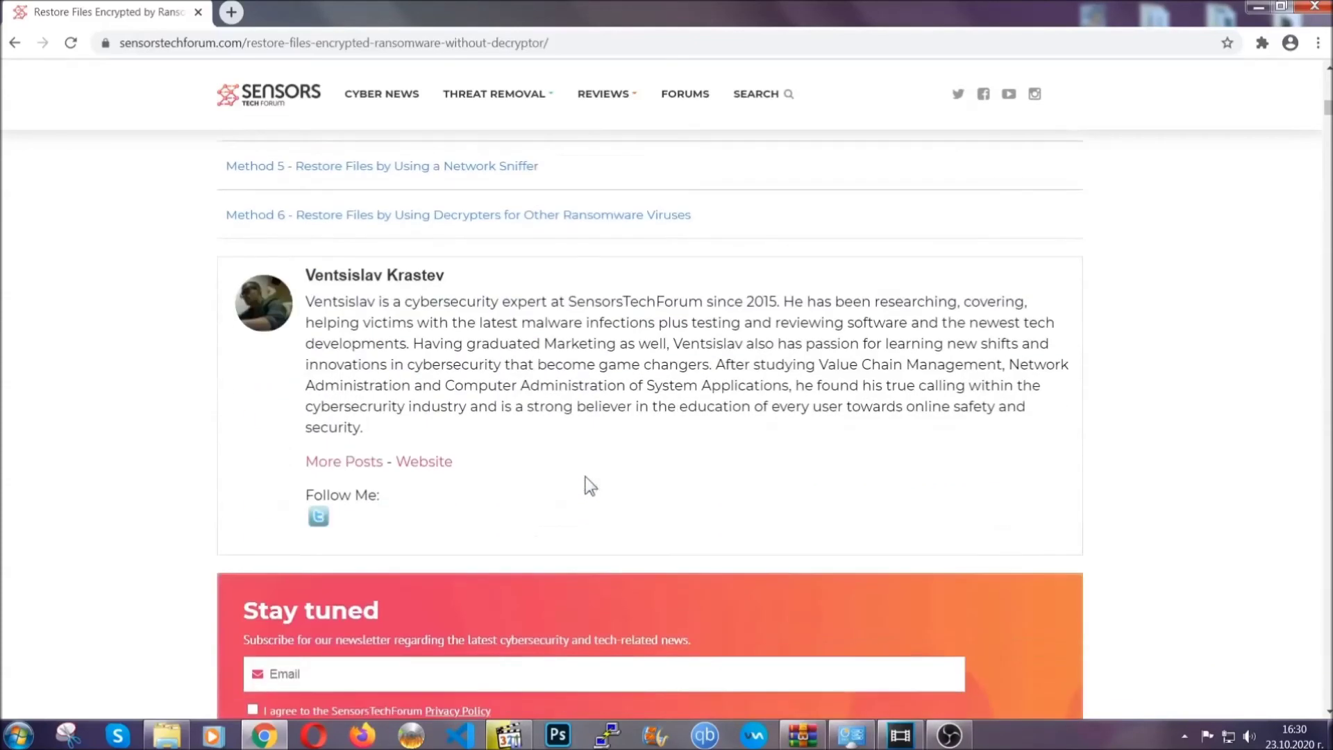
pyautogui.scroll(20, 586, 477)
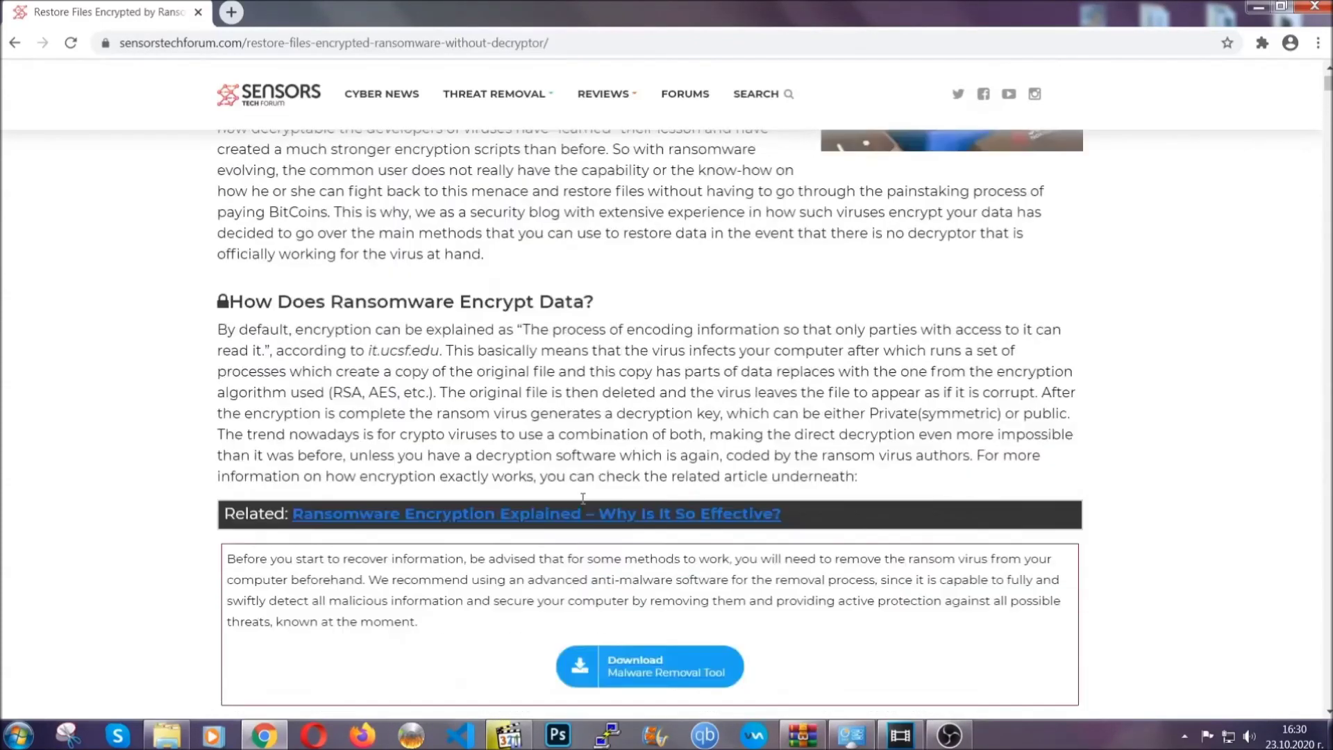
pyautogui.scroll(5, 582, 498)
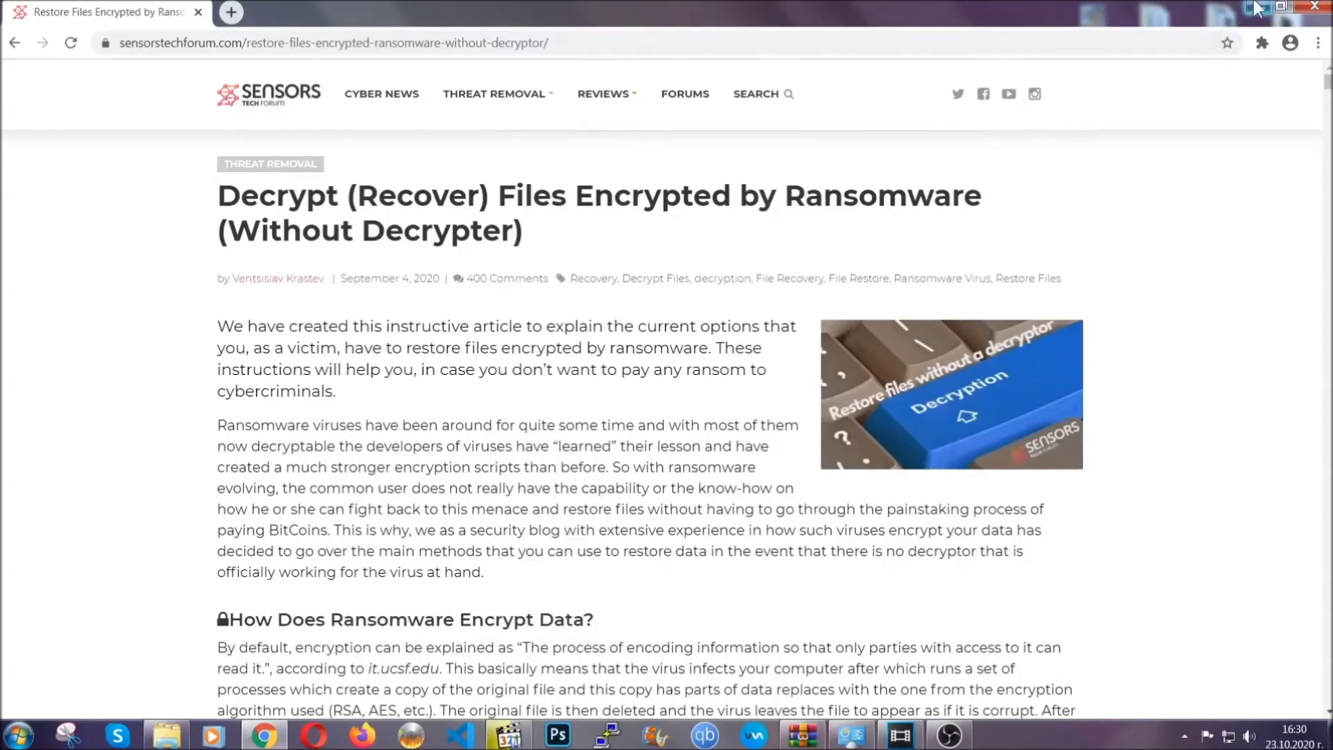
pyautogui.click(1257, 8)
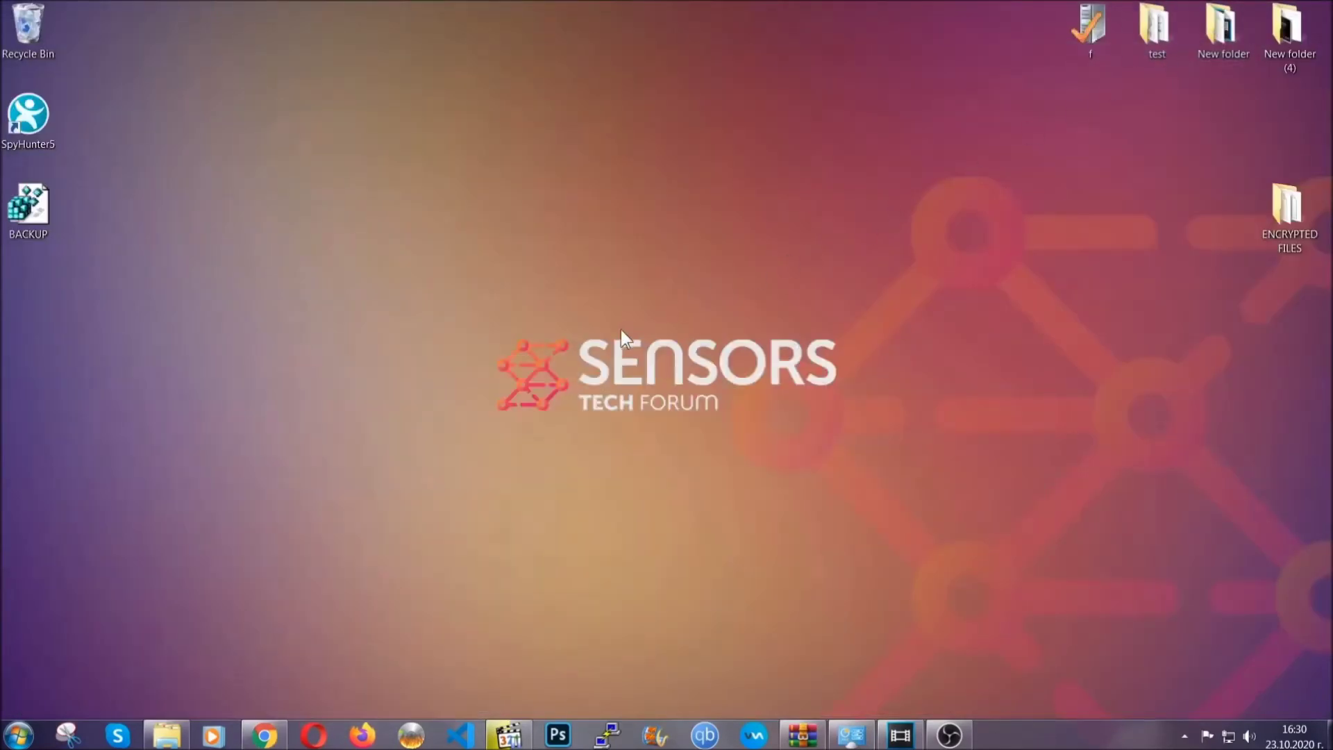